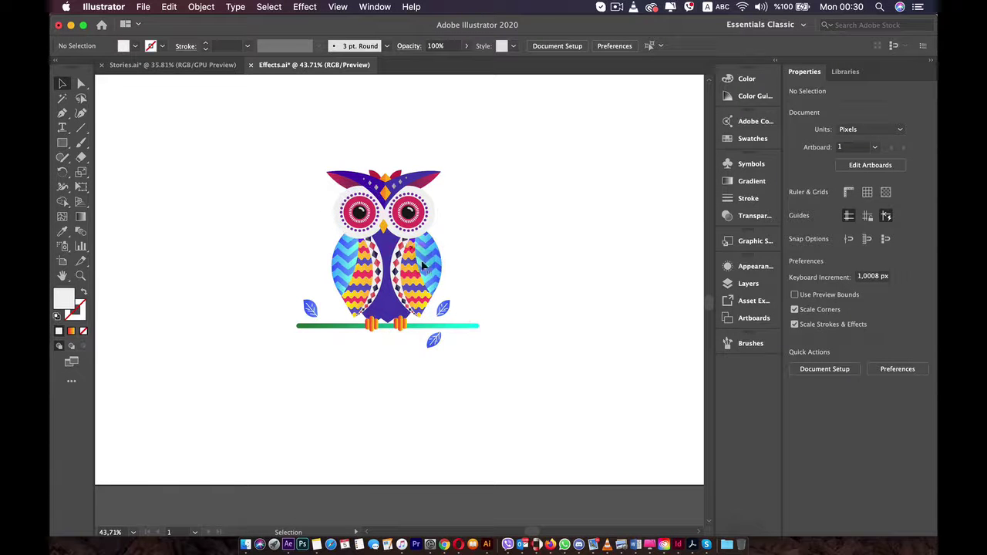
# Step: Show the Appearance panel with the owl's stroke, fill and opacity, glancing at its fx list
pyautogui.click(755, 267)
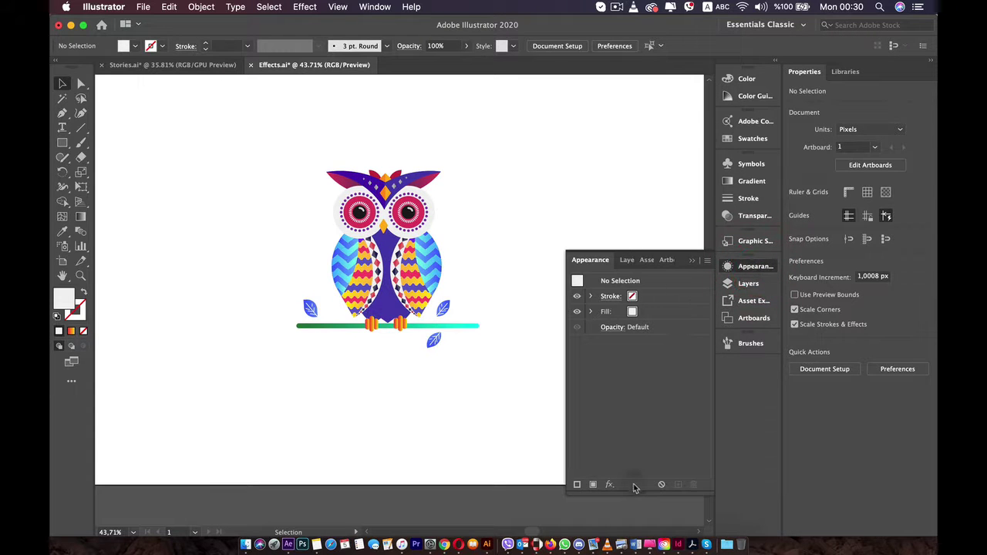
pyautogui.click(609, 484)
pyautogui.moveTo(652, 529)
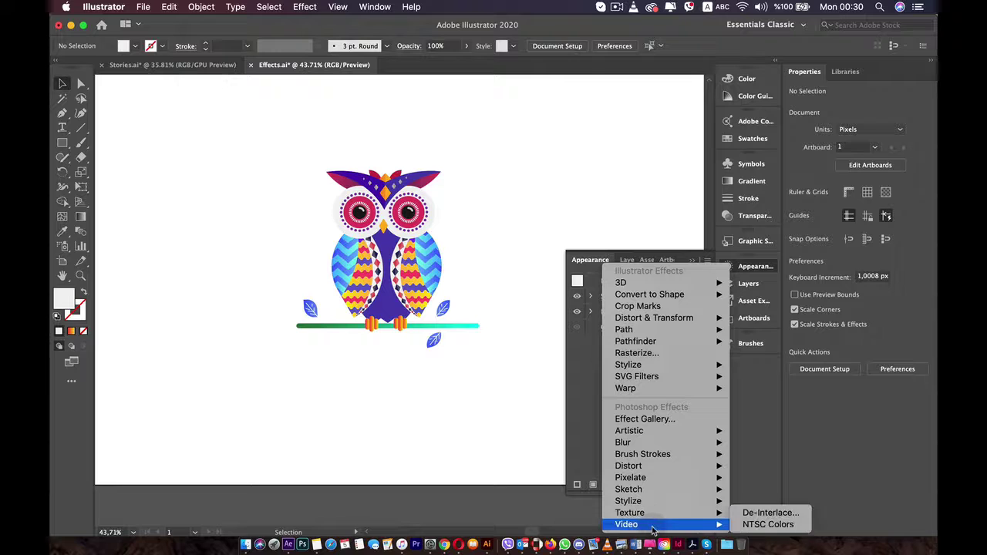
pyautogui.click(467, 227)
# Step: Browse the Effect menu's categories and close it without applying anything
pyautogui.click(303, 7)
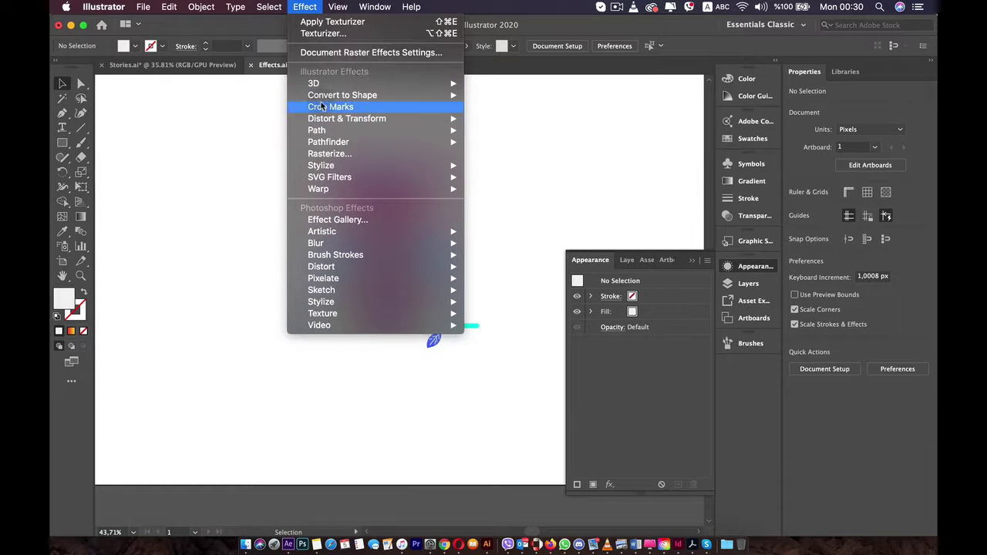
pyautogui.moveTo(312, 120)
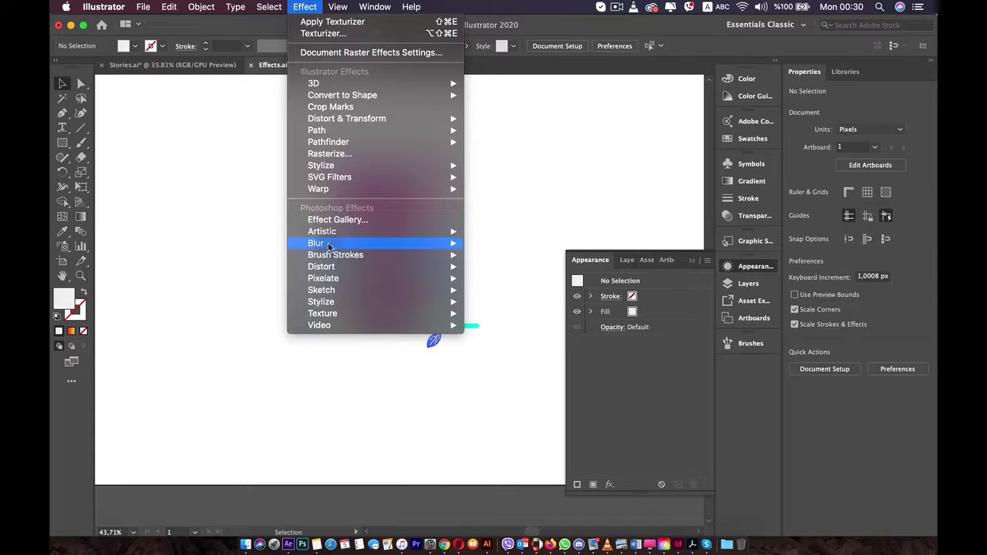
pyautogui.moveTo(332, 262)
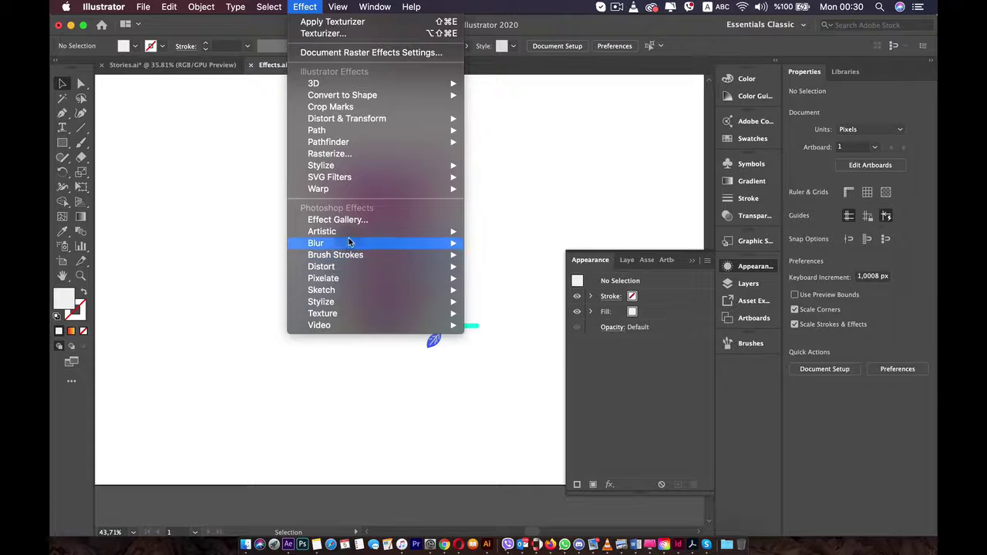
pyautogui.moveTo(361, 290)
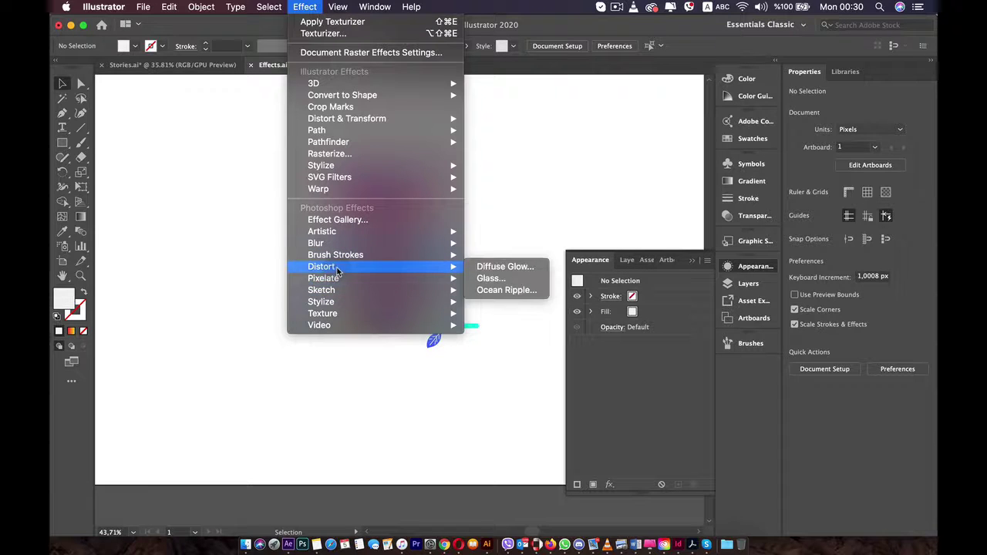
pyautogui.click(232, 225)
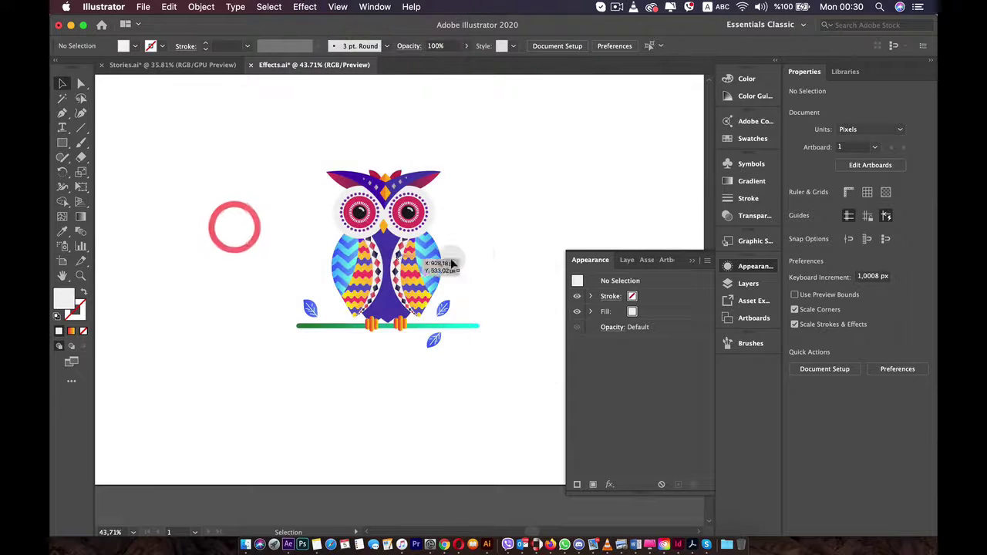
# Step: Option-drag a copy of the owl to the left of the original and select that copy
pyautogui.scroll(-2, 474, 262)
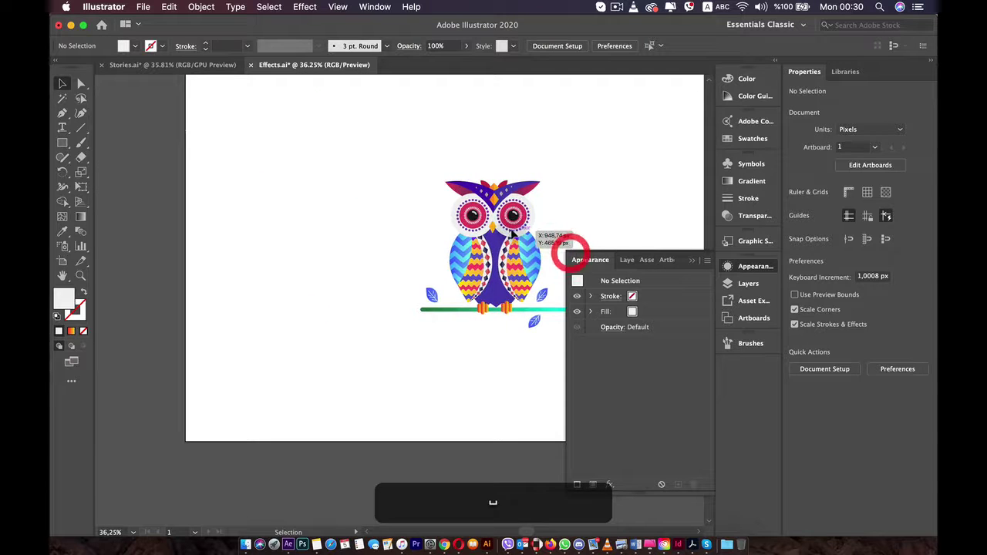
pyautogui.moveTo(584, 256); pyautogui.dragTo(574, 227)
pyautogui.moveTo(487, 241); pyautogui.dragTo(330, 241)
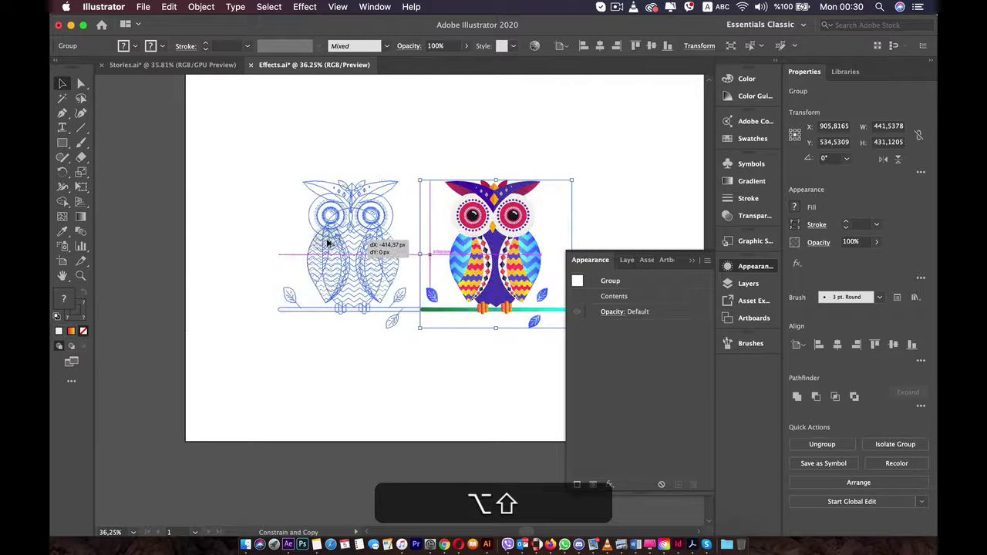
pyautogui.click(347, 367)
pyautogui.click(319, 245)
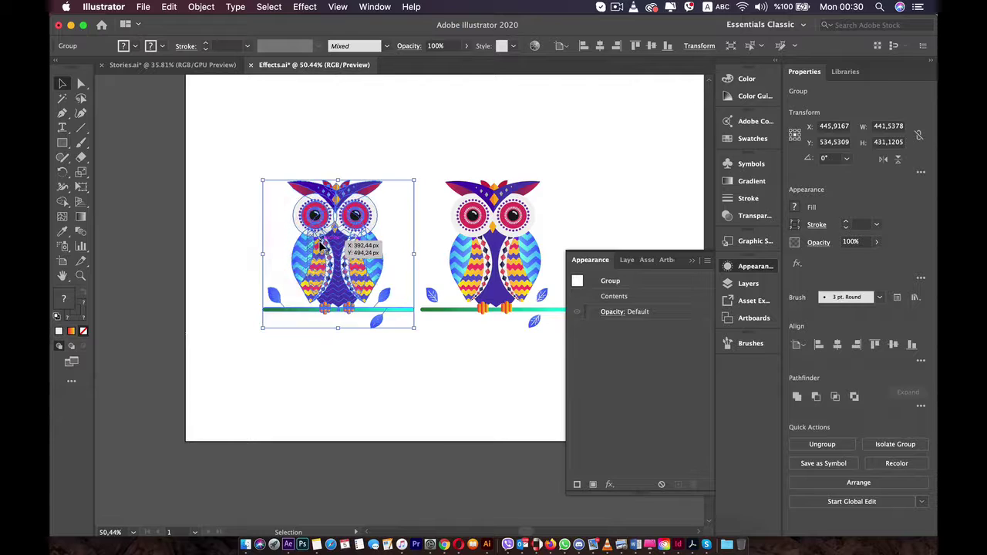
pyautogui.scroll(2, 313, 216)
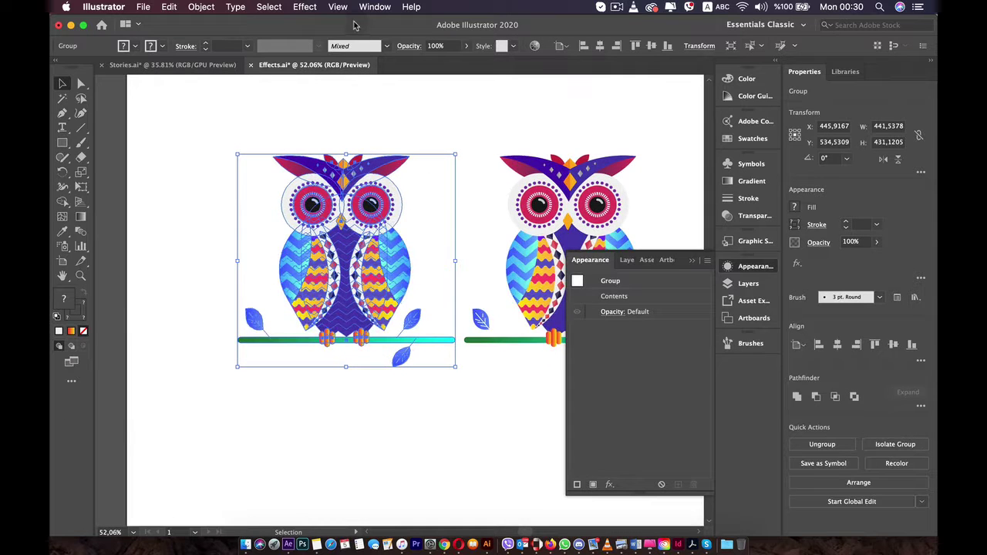
pyautogui.click(305, 6)
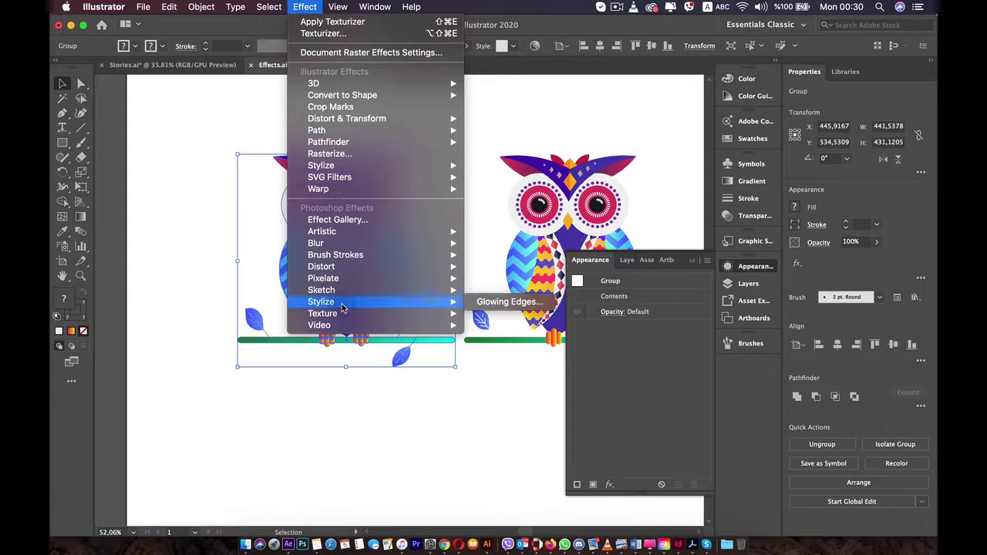
# Step: Apply Texture > Patchwork to the left owl with Square Size 4 and Relief 8
pyautogui.moveTo(340, 316)
pyautogui.moveTo(333, 290)
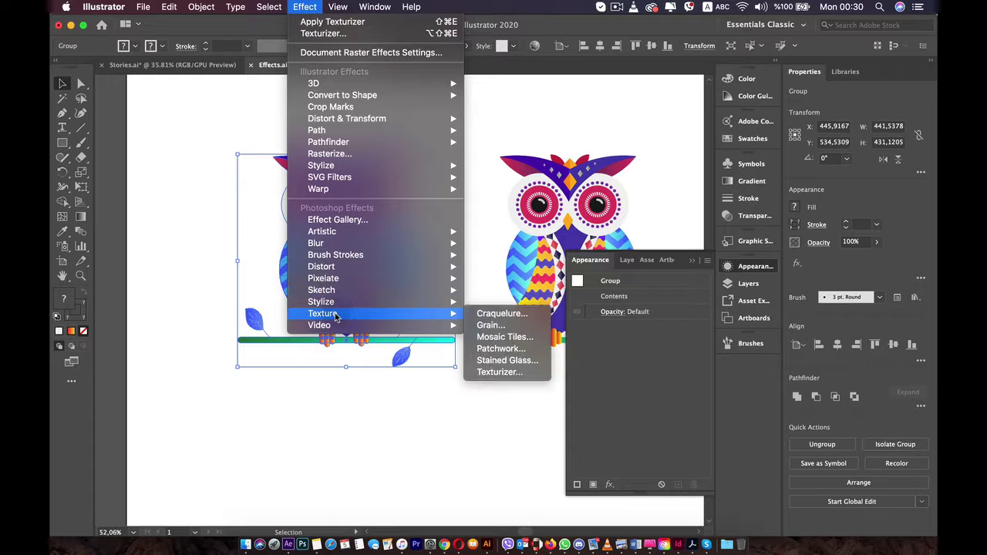
pyautogui.click(498, 349)
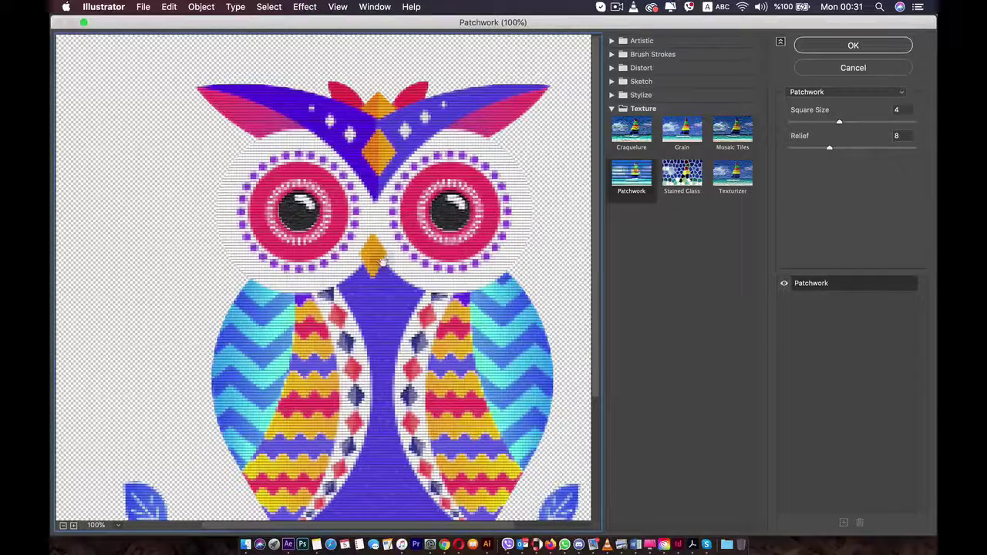
pyautogui.click(731, 178)
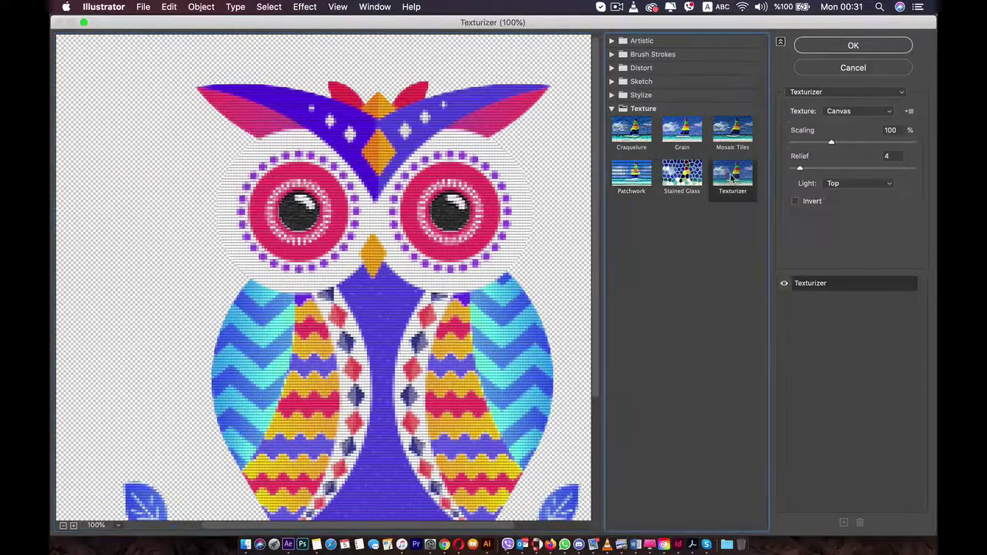
pyautogui.click(677, 177)
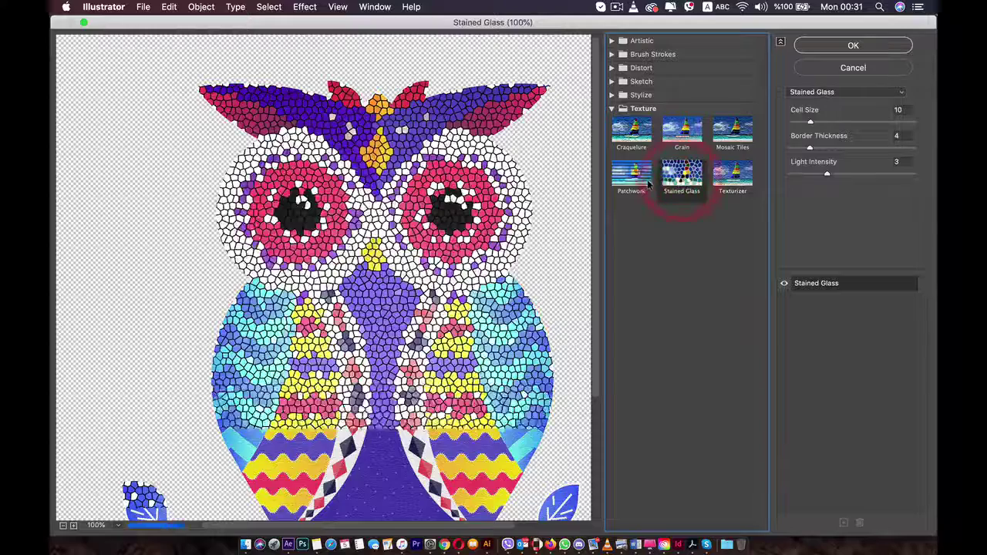
pyautogui.click(633, 176)
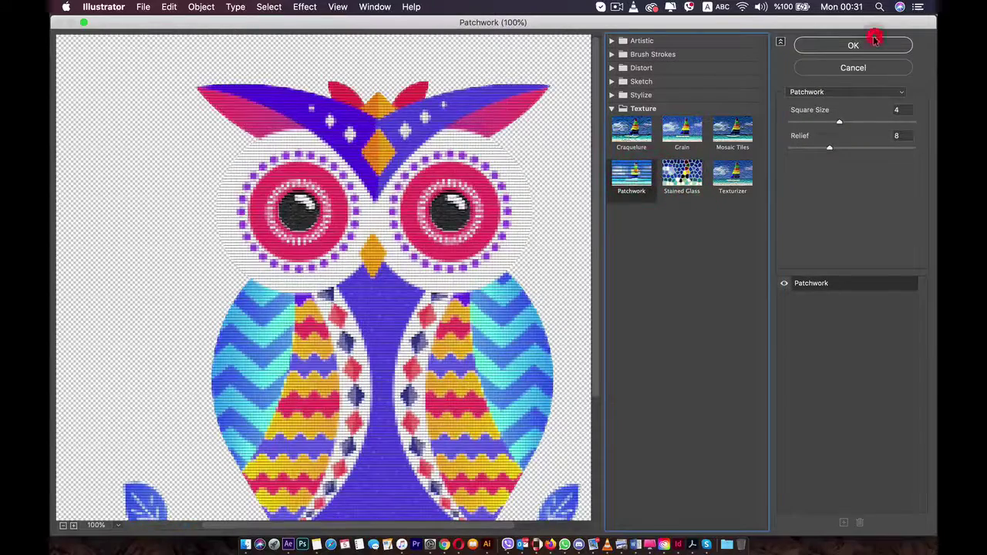
pyautogui.click(874, 43)
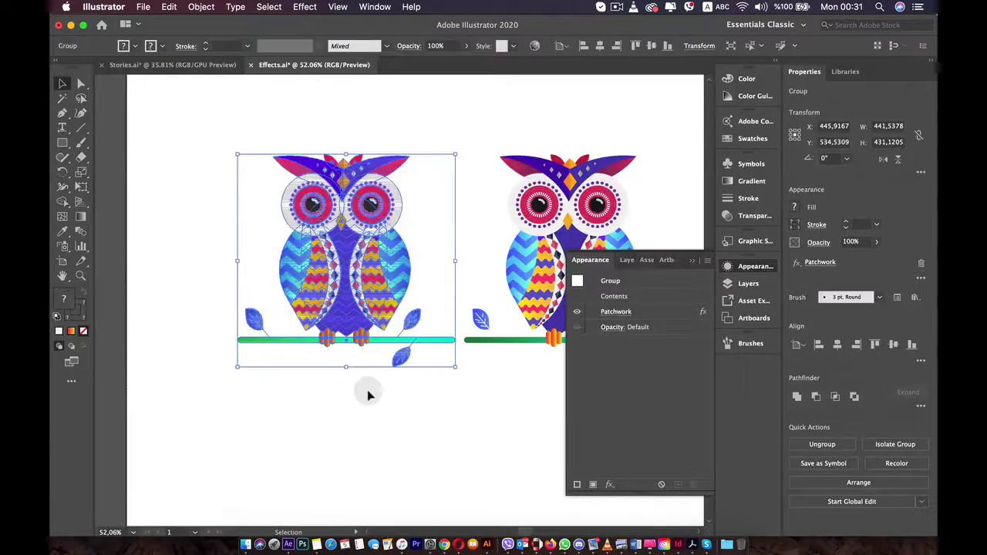
pyautogui.click(368, 393)
pyautogui.click(388, 264)
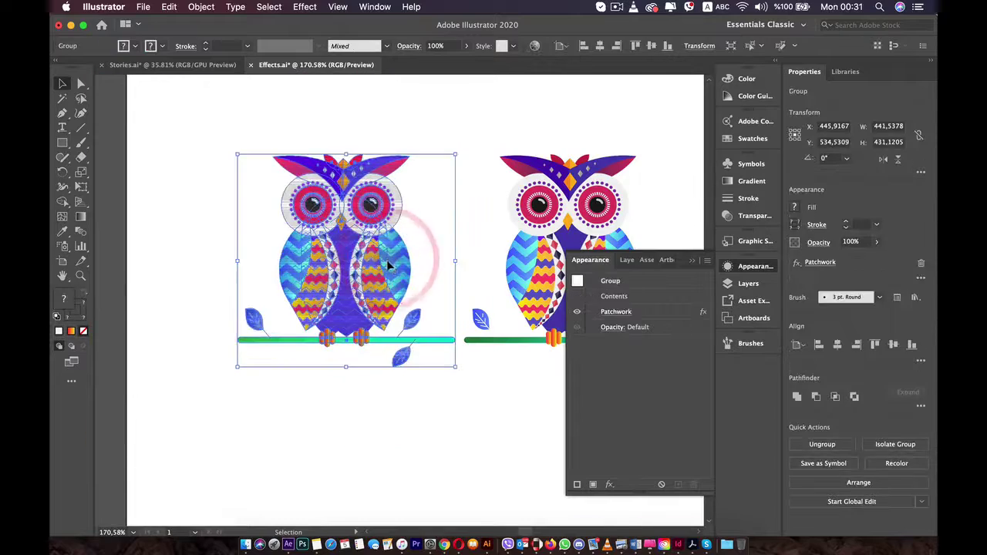
pyautogui.scroll(5, 389, 265)
pyautogui.scroll(2, 399, 279)
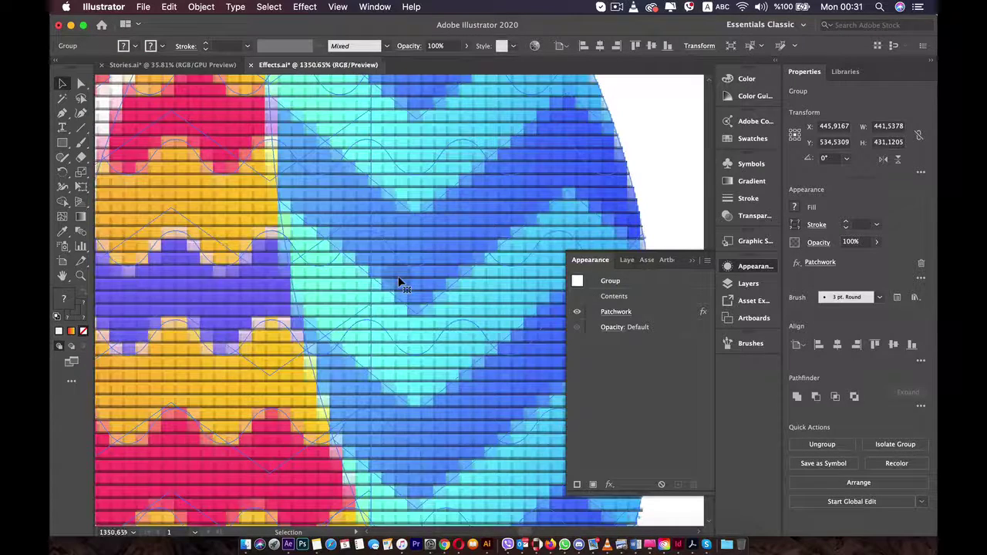
pyautogui.scroll(3, 399, 279)
pyautogui.scroll(1, 398, 276)
pyautogui.scroll(2, 398, 276)
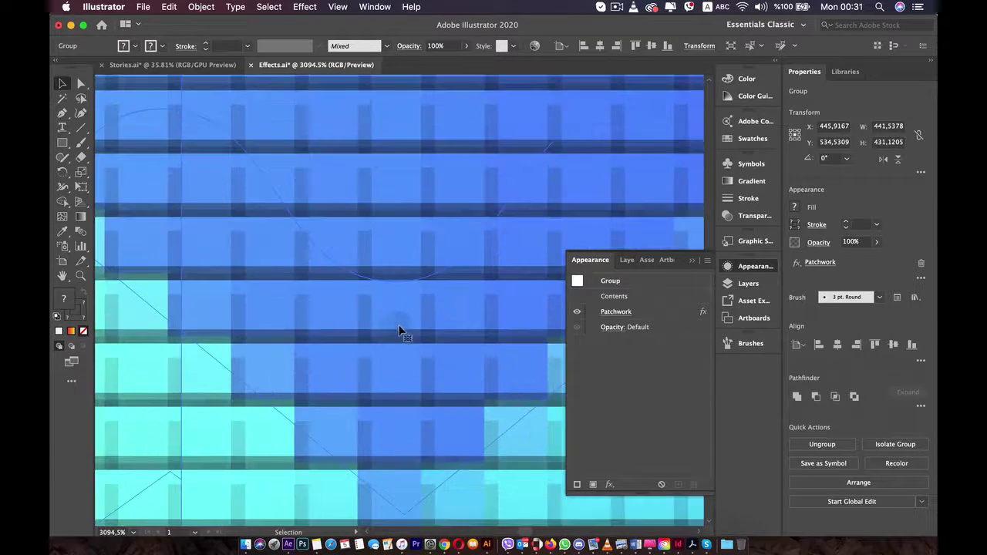
pyautogui.scroll(1, 354, 265)
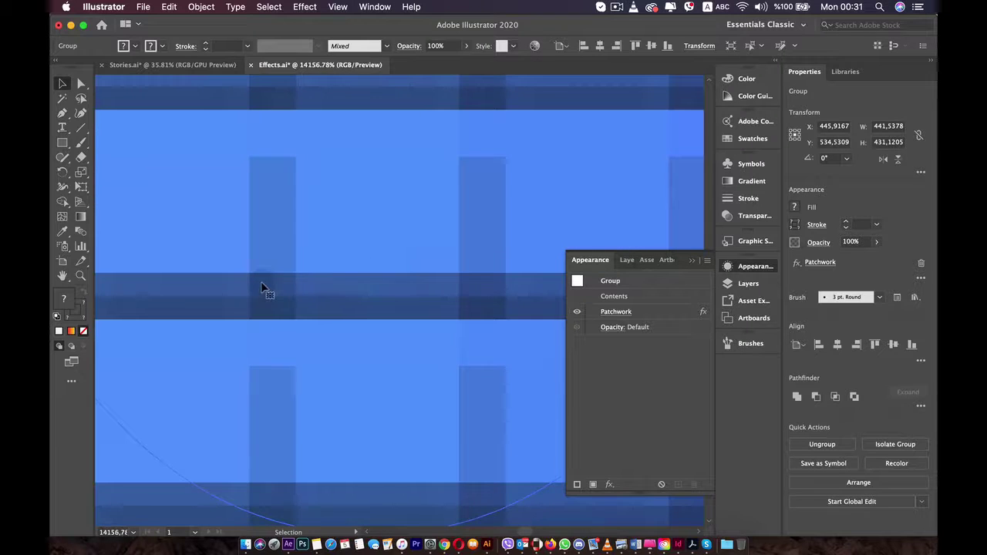
pyautogui.scroll(1, 300, 301)
pyautogui.scroll(-3, 353, 253)
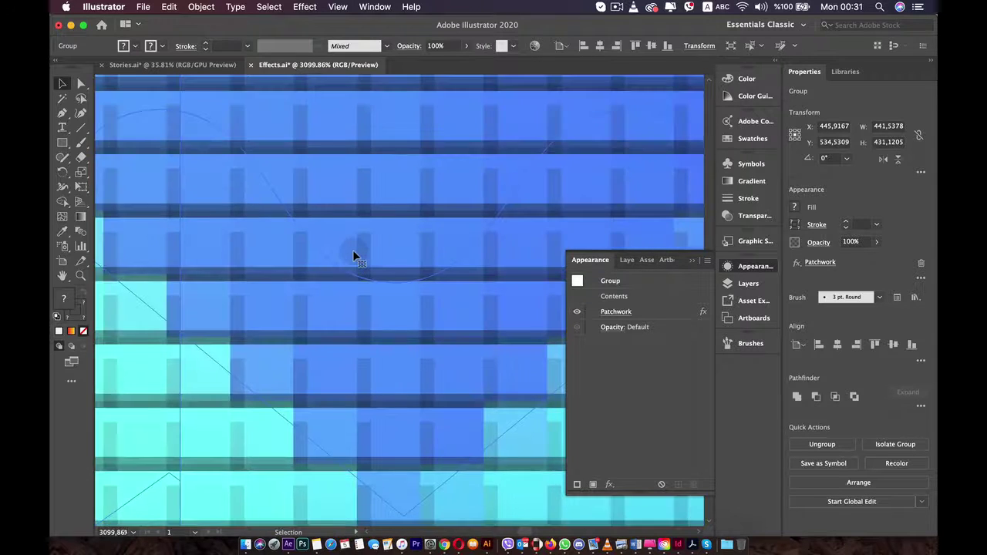
pyautogui.scroll(-3, 353, 253)
pyautogui.scroll(-3, 353, 256)
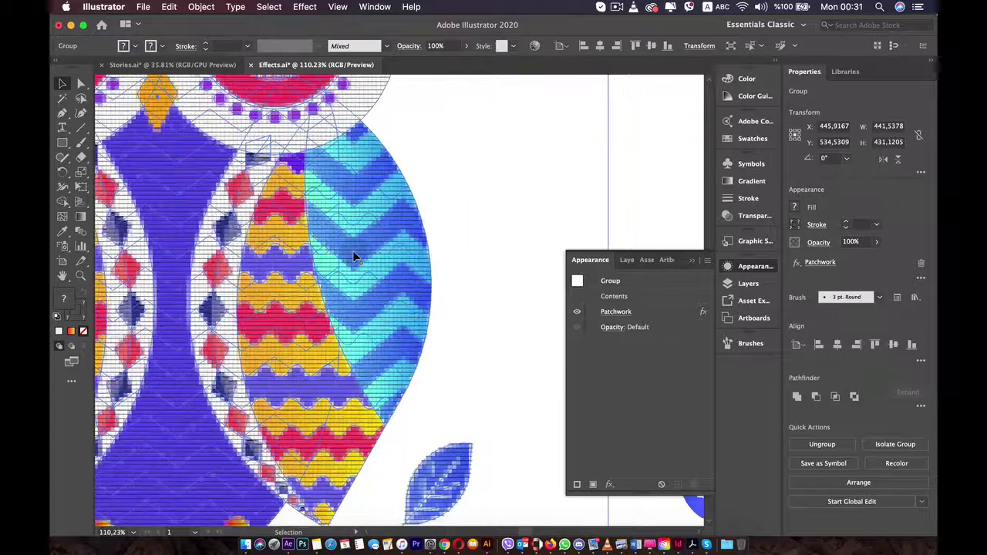
pyautogui.click(312, 6)
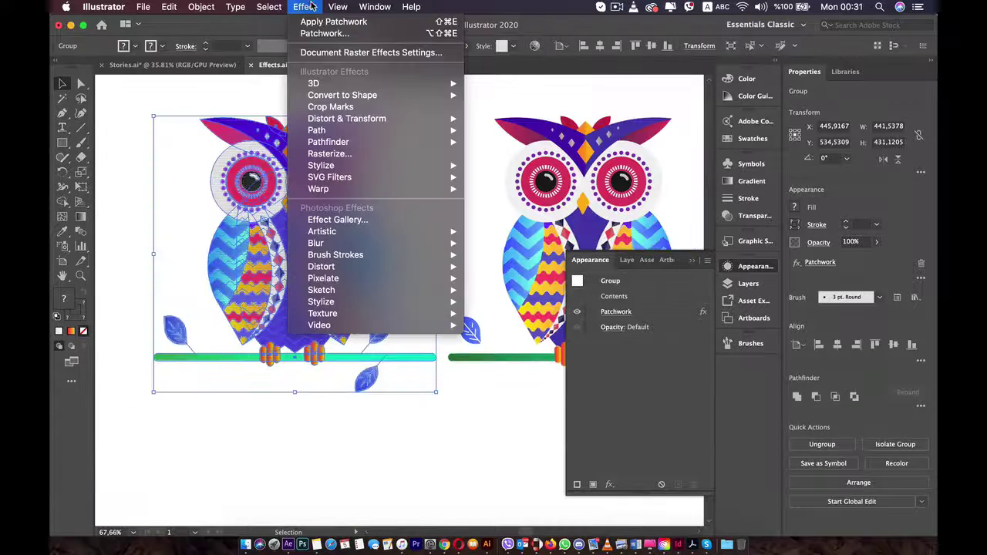
pyautogui.click(351, 53)
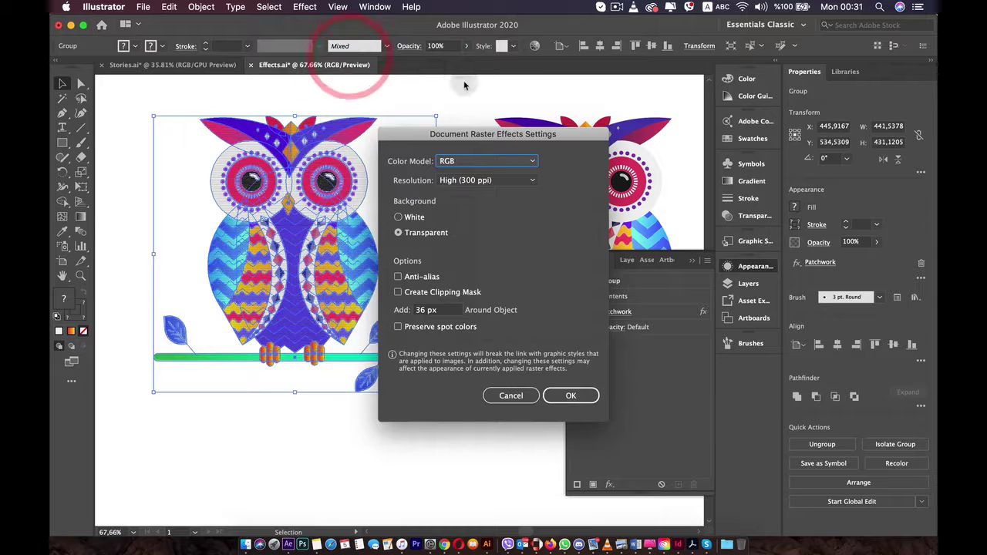
pyautogui.click(482, 185)
pyautogui.click(484, 194)
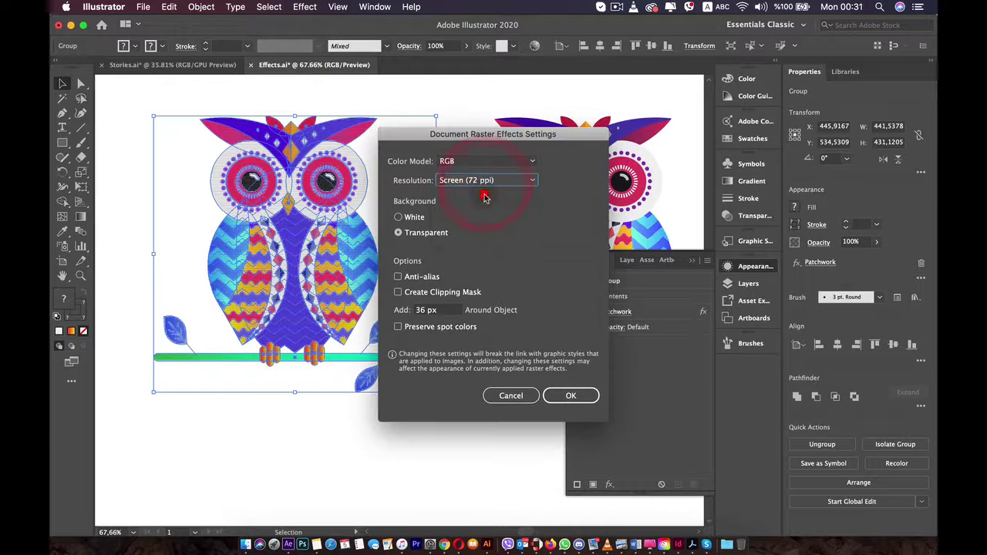
pyautogui.click(571, 395)
pyautogui.click(399, 443)
pyautogui.scroll(1, 332, 290)
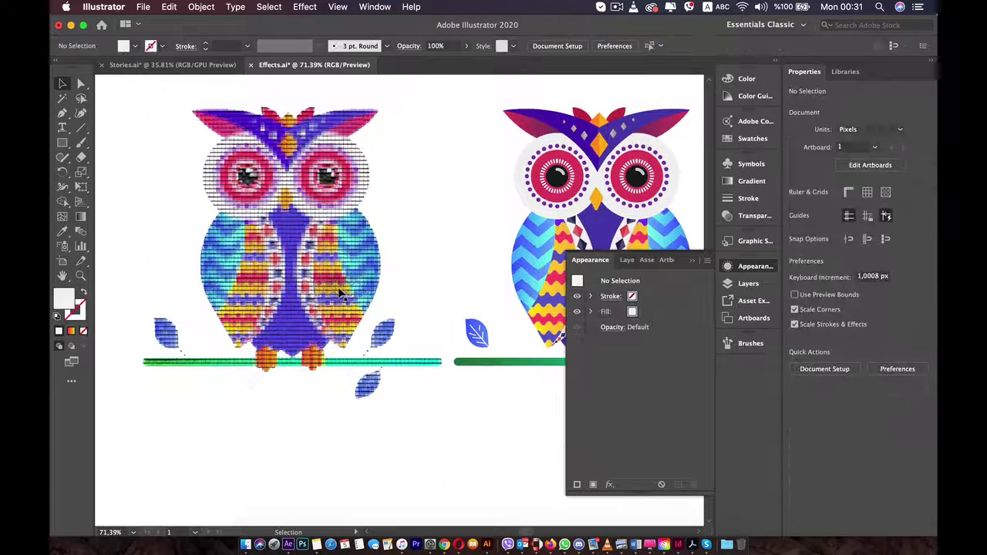
pyautogui.scroll(5, 340, 293)
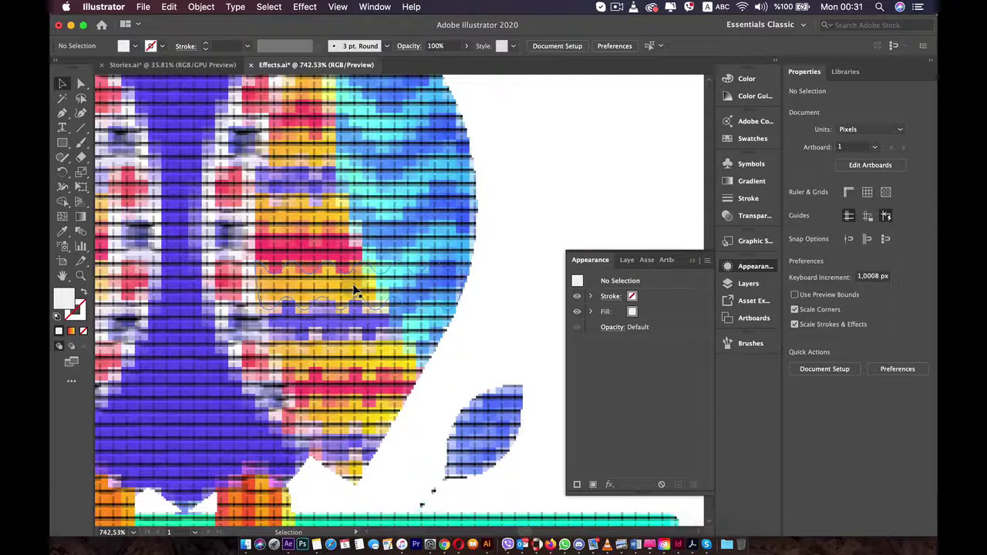
pyautogui.scroll(1, 355, 292)
pyautogui.scroll(-10, 355, 291)
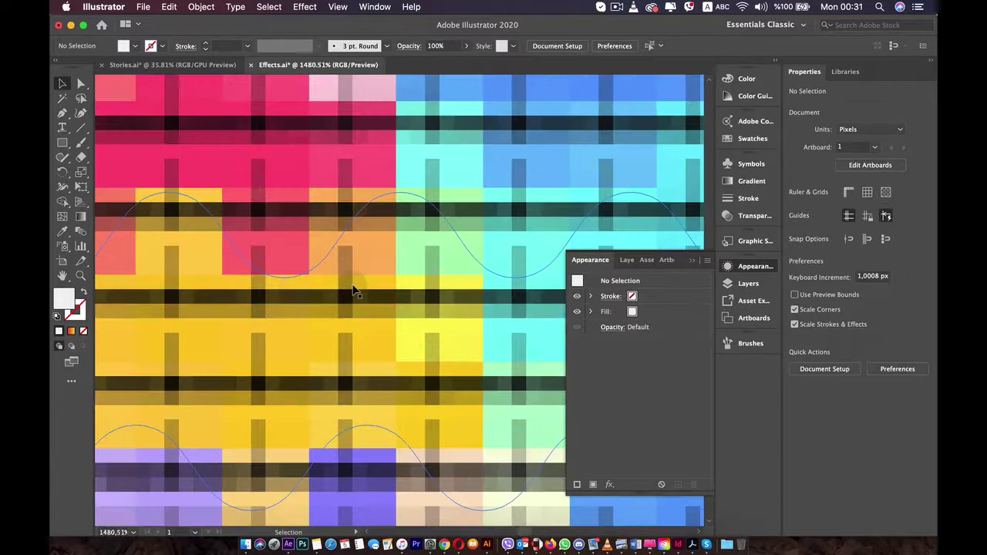
pyautogui.scroll(-1, 355, 292)
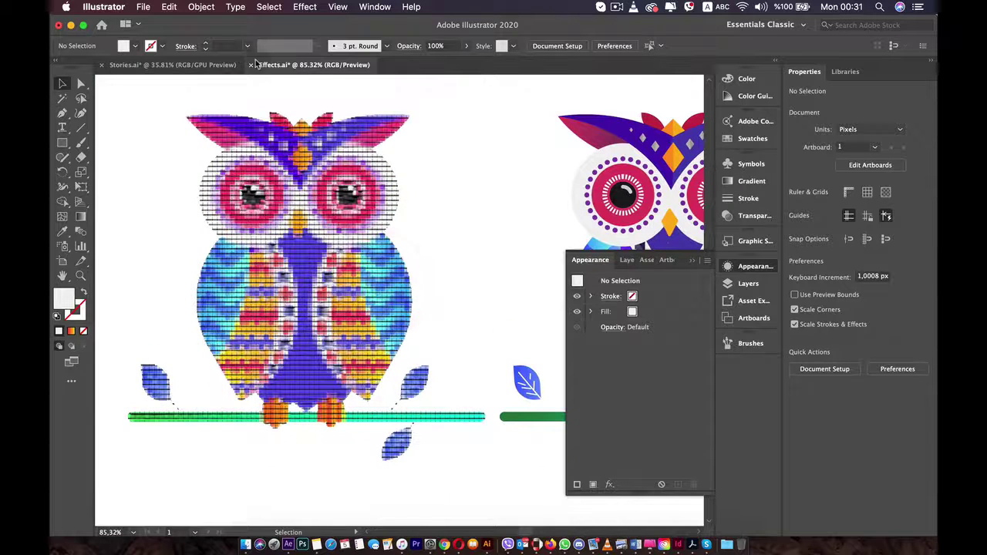
pyautogui.click(304, 6)
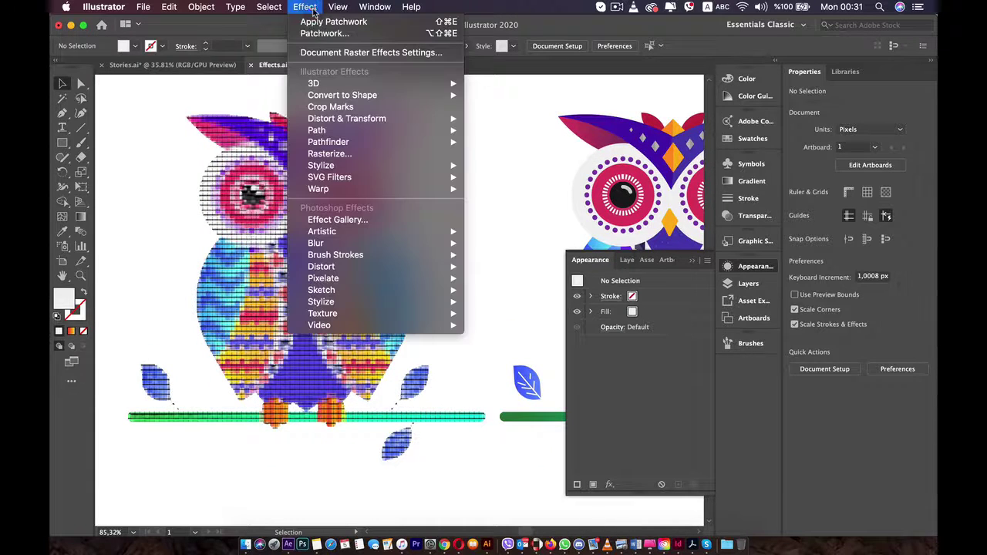
pyautogui.click(355, 49)
pyautogui.click(486, 179)
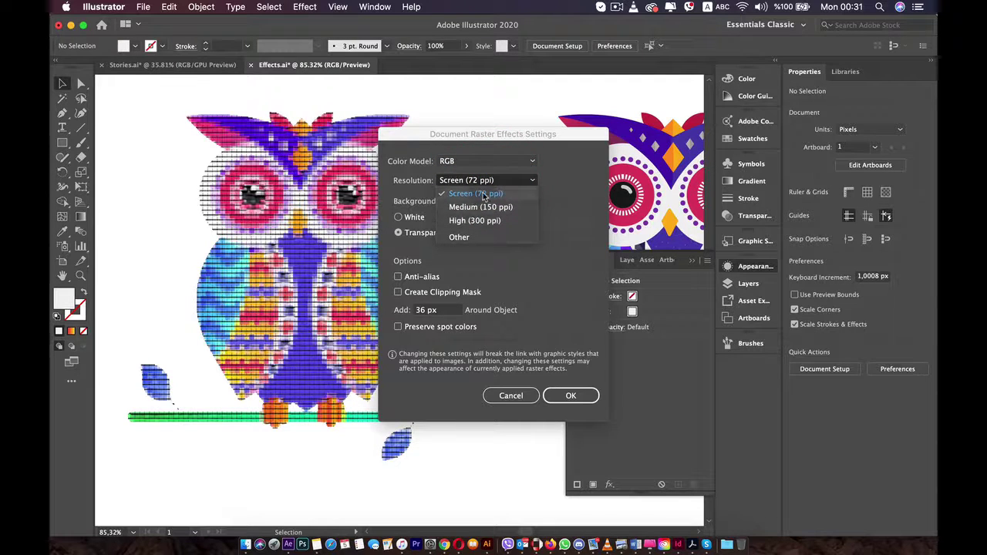
pyautogui.click(570, 393)
pyautogui.click(572, 394)
pyautogui.click(467, 469)
pyautogui.scroll(-1, 335, 177)
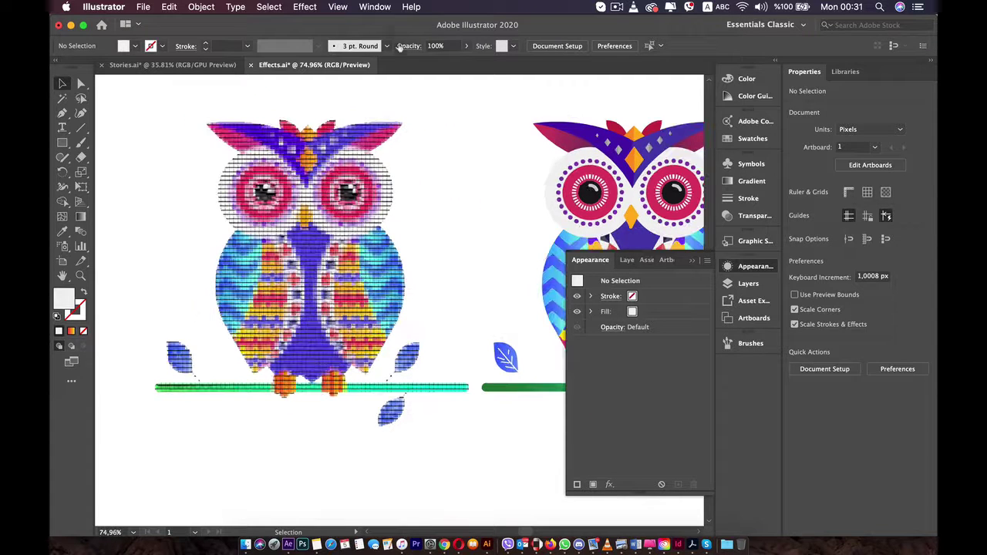
# Step: Pan to the plain second owl, undo an accidental move, and select its whole group
pyautogui.moveTo(363, 200); pyautogui.dragTo(157, 184)
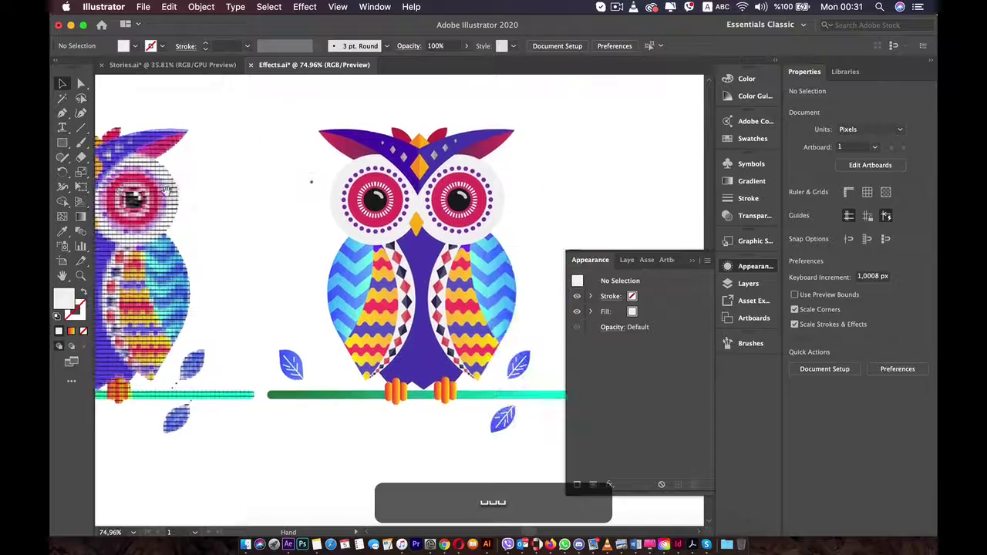
pyautogui.moveTo(502, 186); pyautogui.dragTo(474, 164)
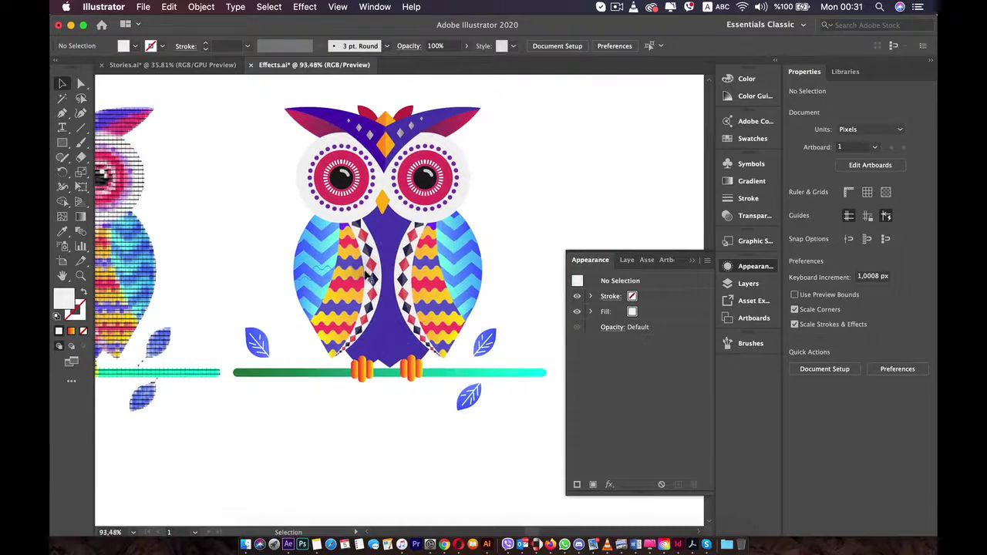
pyautogui.scroll(2, 341, 284)
pyautogui.moveTo(363, 275); pyautogui.dragTo(420, 284)
pyautogui.press('super+z')
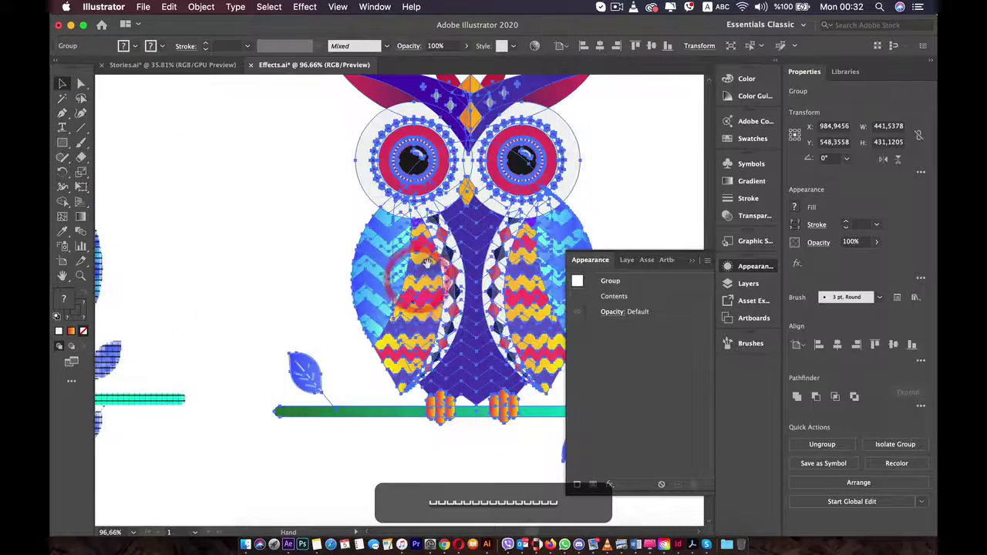
pyautogui.hscroll(3, 401, 277)
pyautogui.click(522, 205)
pyautogui.scroll(-2, 522, 207)
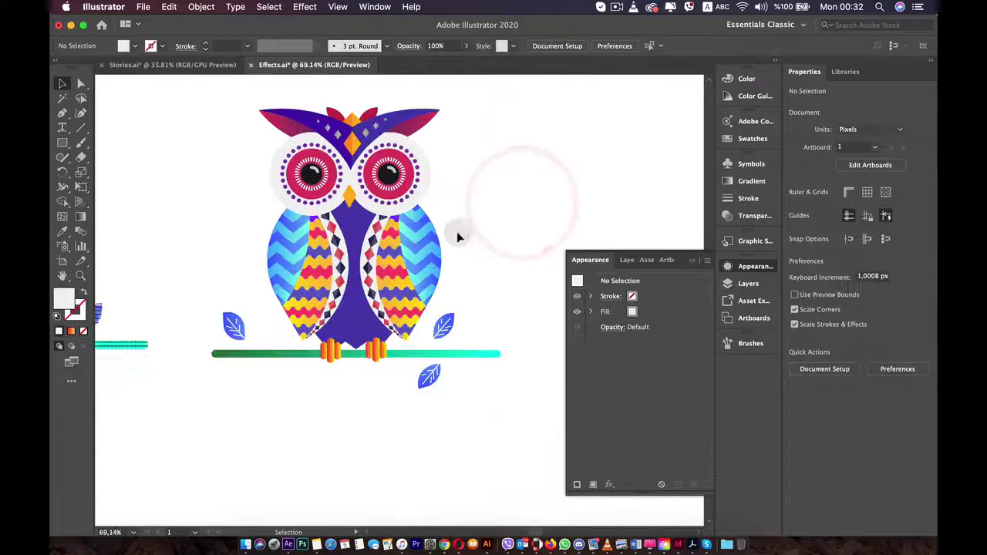
pyautogui.click(368, 133)
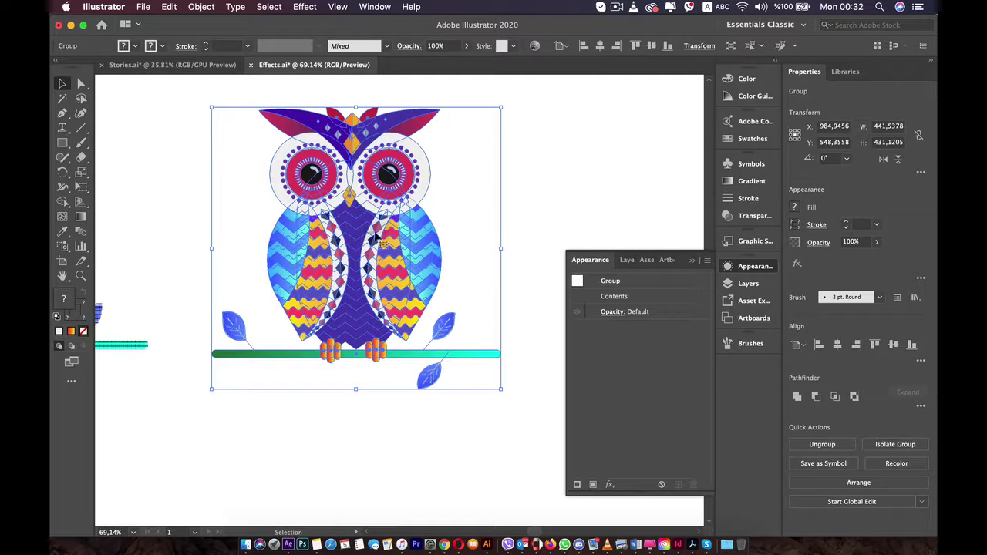
pyautogui.click(530, 225)
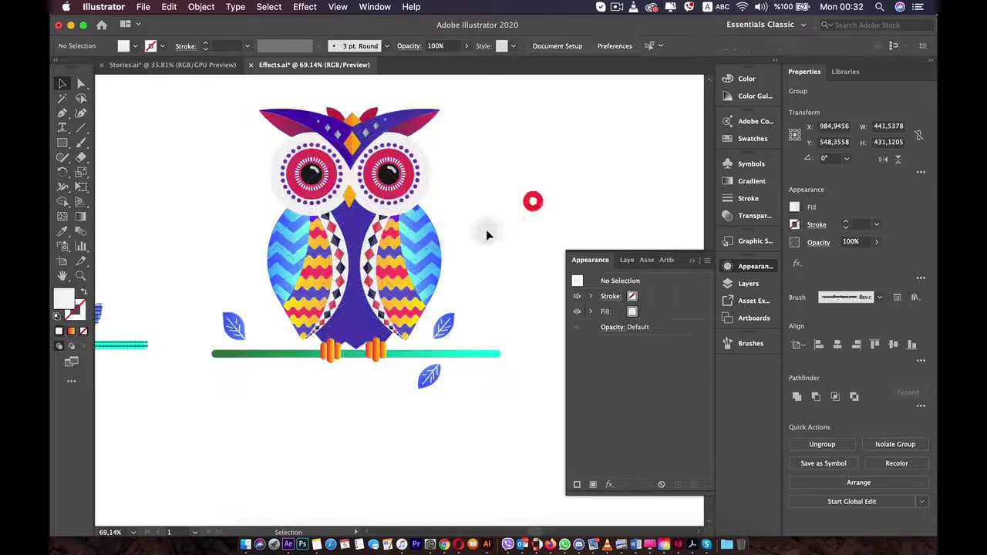
pyautogui.click(420, 261)
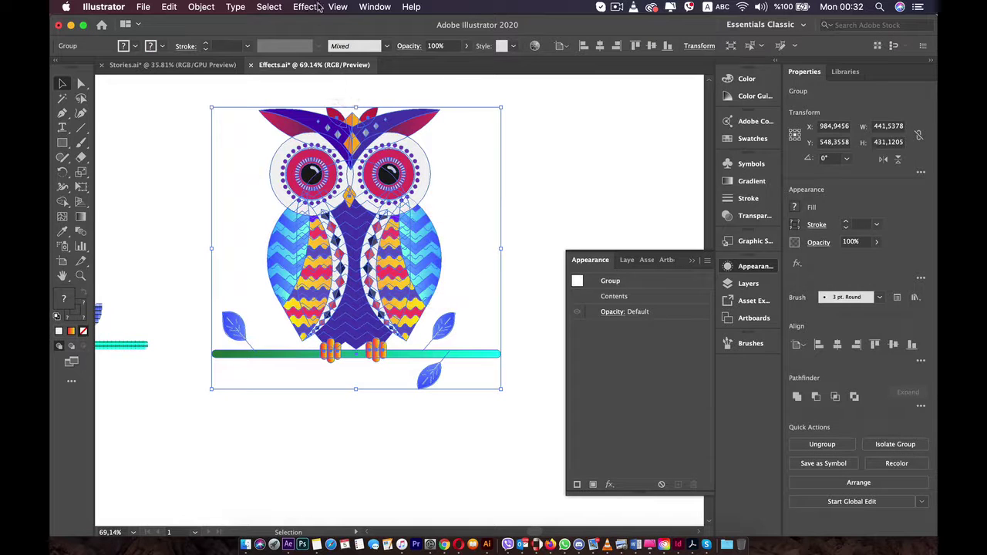
# Step: Apply Stylize > Scribble to the plain owl with 30° angle and about 7 px path overlap
pyautogui.click(304, 8)
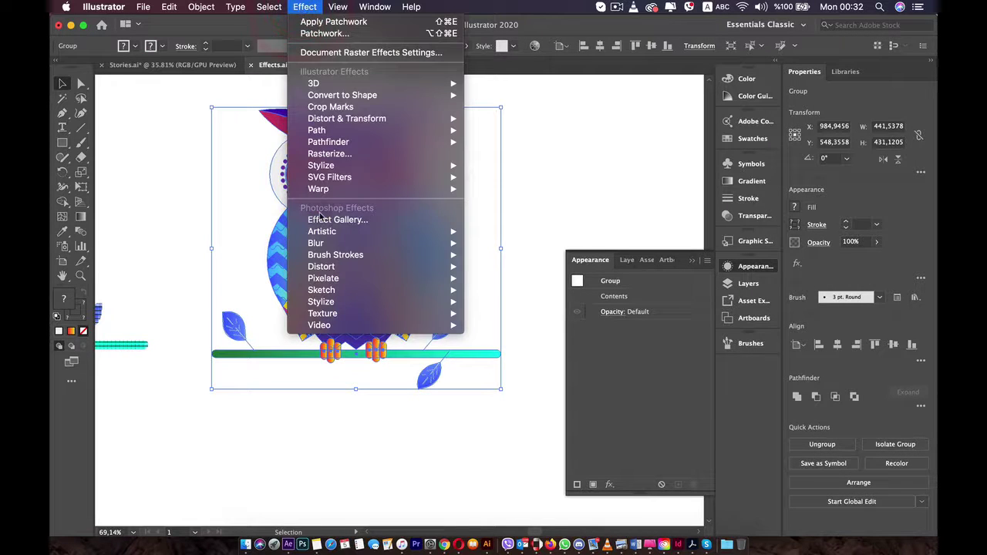
pyautogui.moveTo(339, 168)
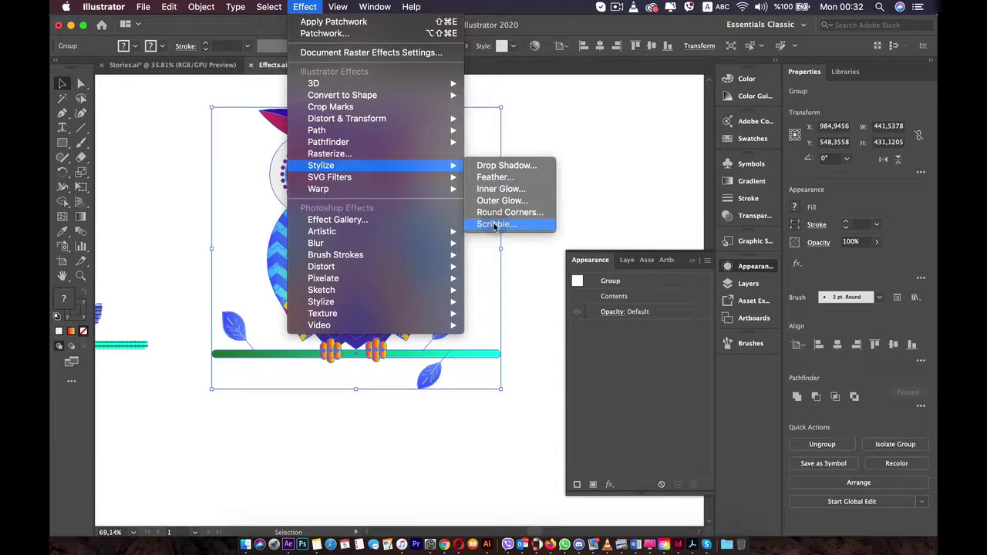
pyautogui.click(493, 224)
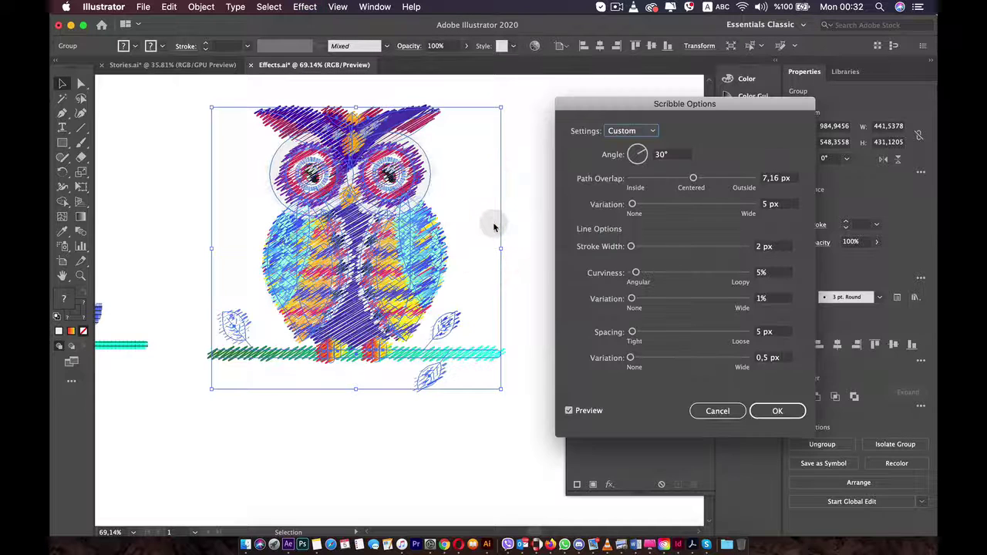
pyautogui.click(693, 179)
pyautogui.moveTo(686, 179); pyautogui.dragTo(708, 179)
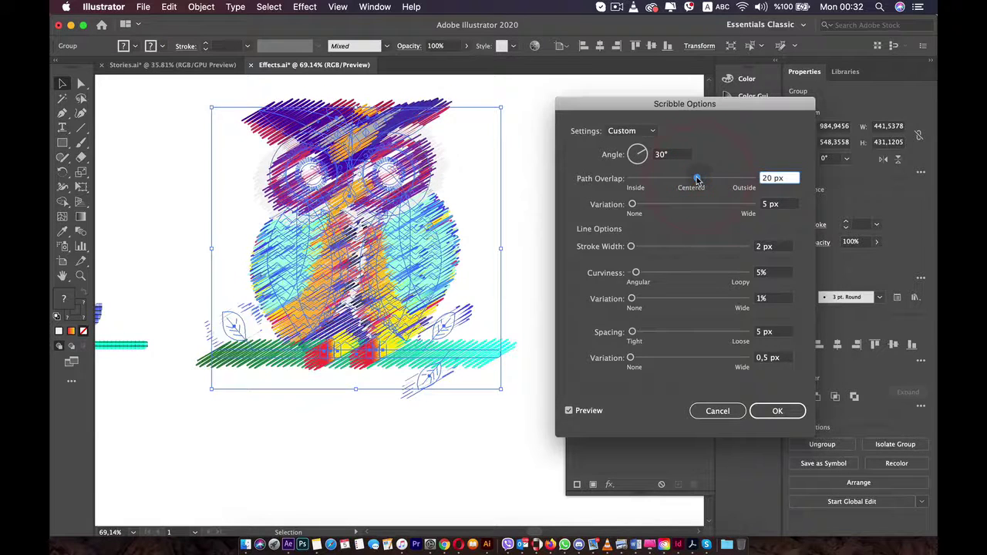
pyautogui.moveTo(698, 178); pyautogui.dragTo(693, 179)
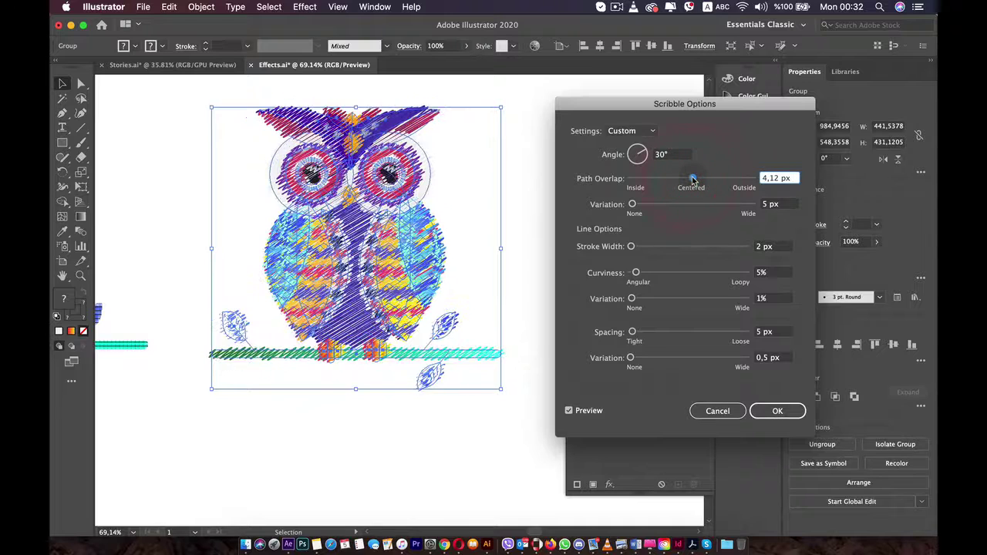
pyautogui.click(776, 410)
pyautogui.click(535, 204)
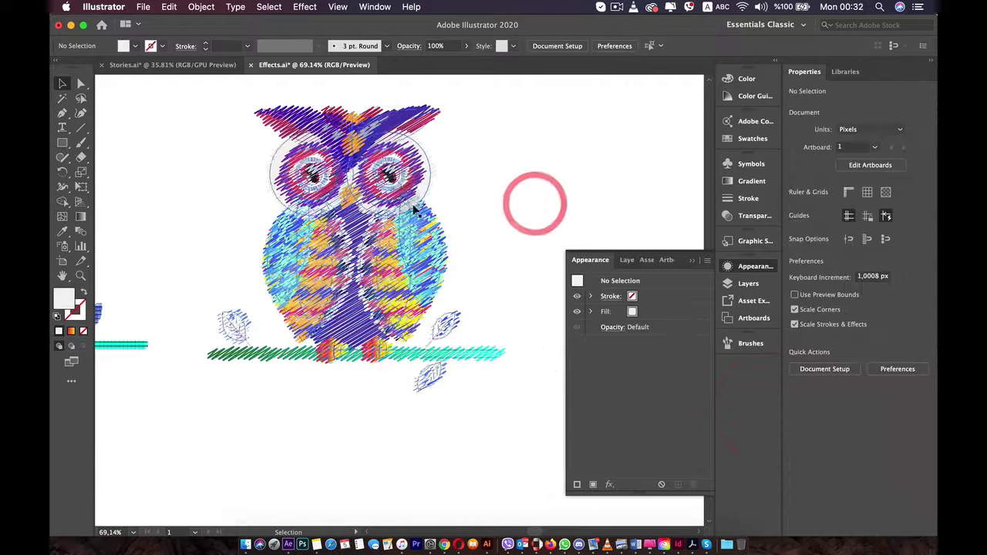
pyautogui.scroll(3, 409, 309)
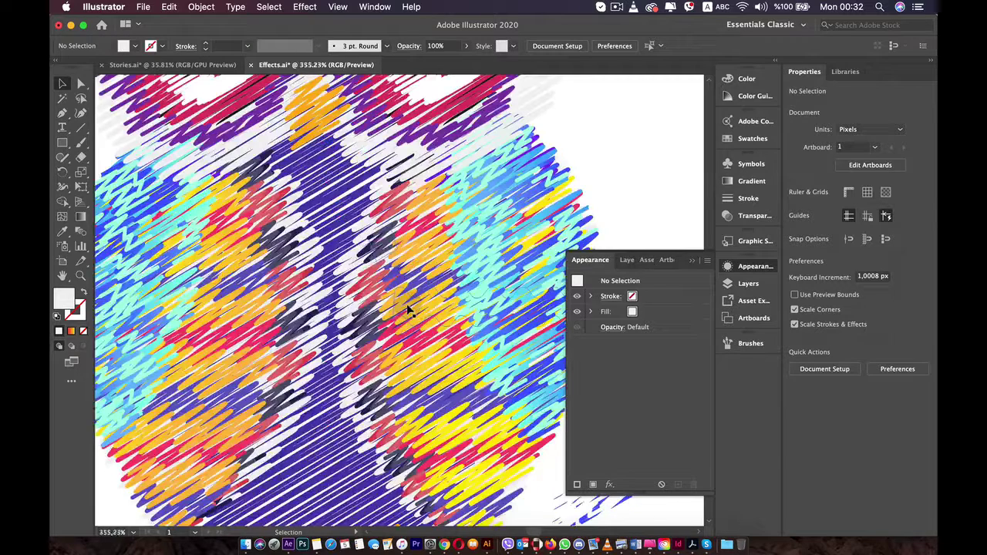
pyautogui.scroll(2, 409, 309)
pyautogui.scroll(2, 326, 308)
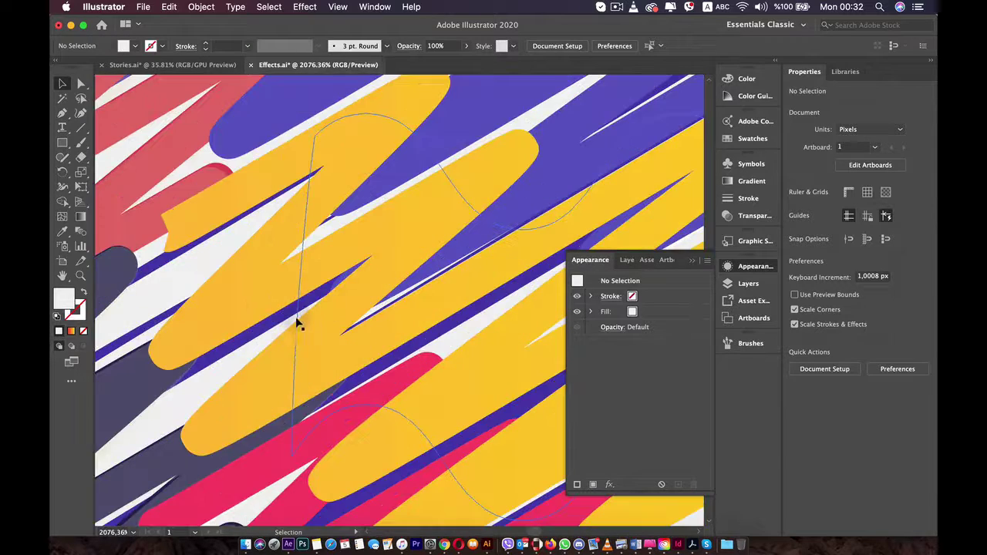
pyautogui.scroll(-6, 327, 303)
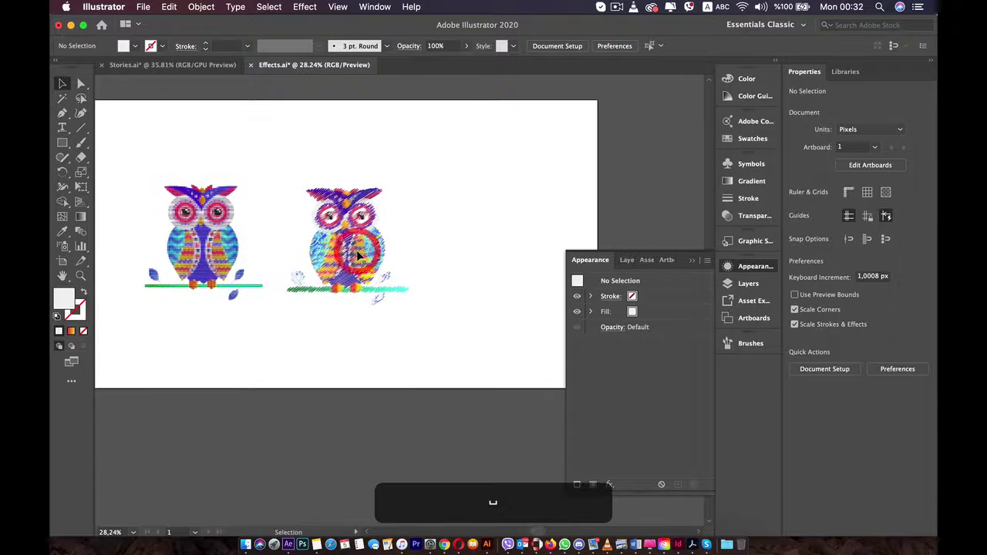
pyautogui.scroll(2, 332, 323)
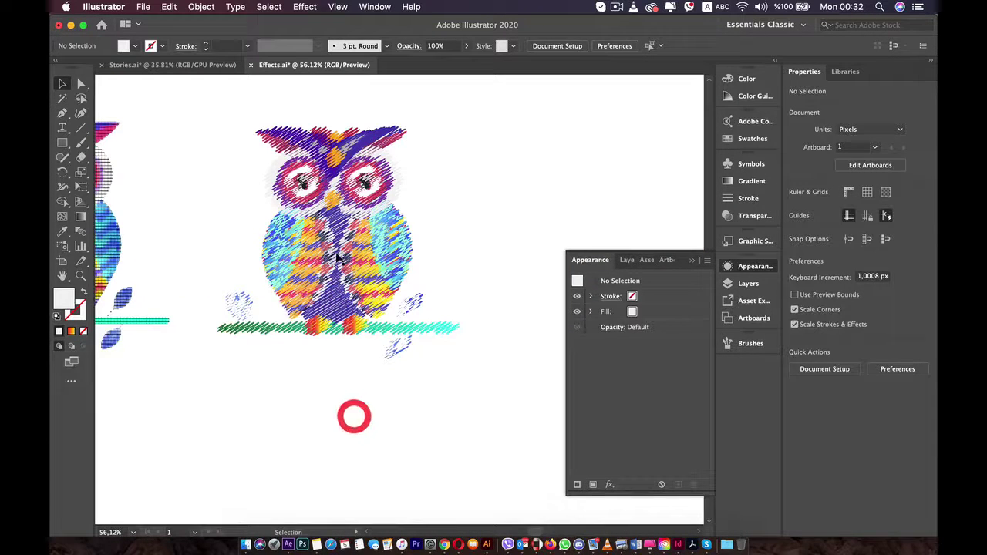
# Step: Select the scribbled owl group and bring the Appearance panel back up
pyautogui.moveTo(352, 414); pyautogui.dragTo(283, 171)
pyautogui.click(517, 266)
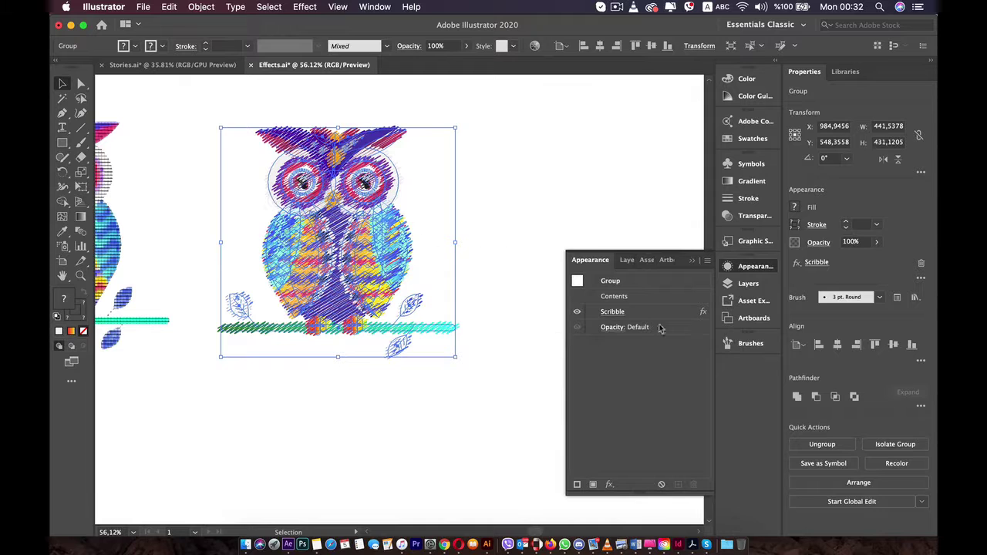
pyautogui.click(737, 262)
pyautogui.click(742, 265)
pyautogui.click(744, 264)
pyautogui.click(378, 6)
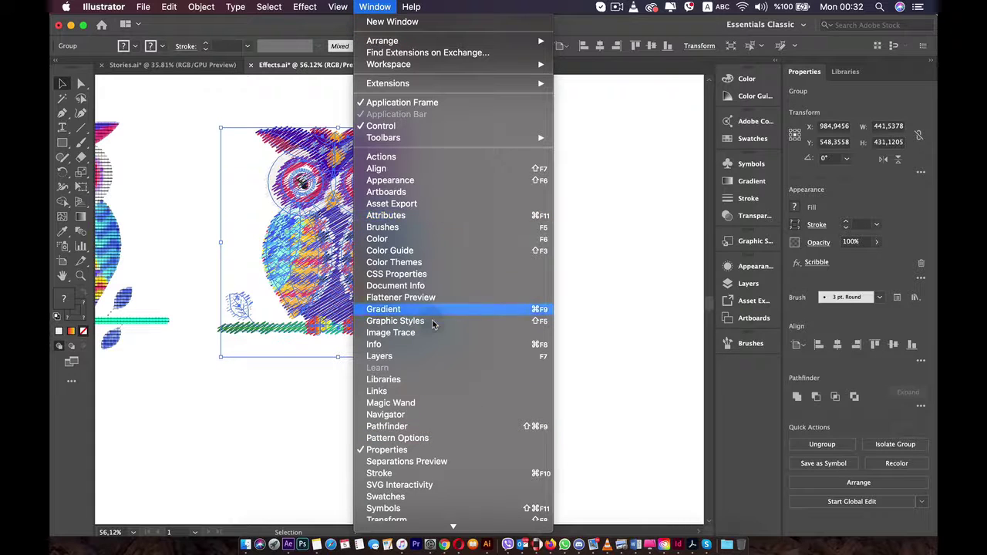
pyautogui.click(629, 230)
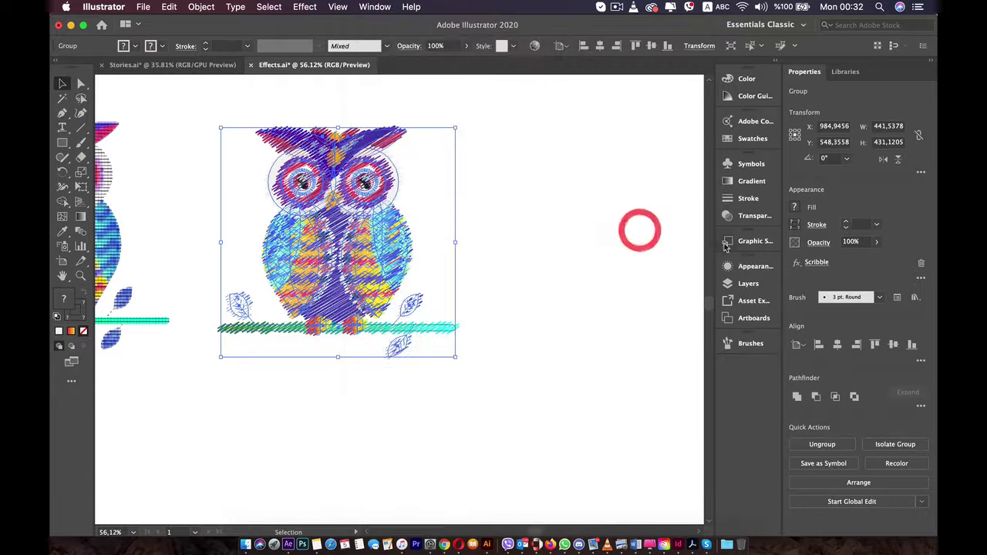
pyautogui.click(752, 268)
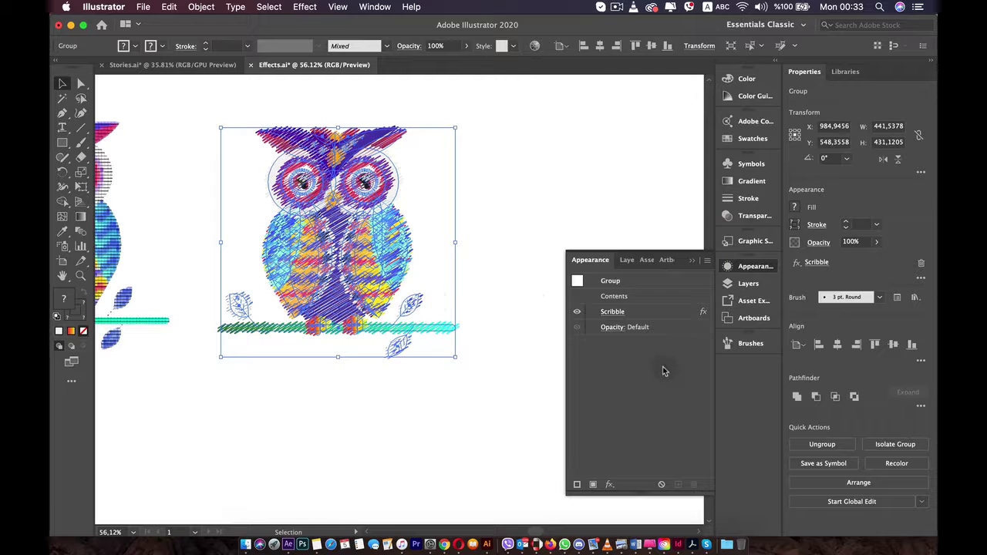
# Step: Raise the Scribble variation, then delete the Scribble effect from the owl
pyautogui.click(631, 312)
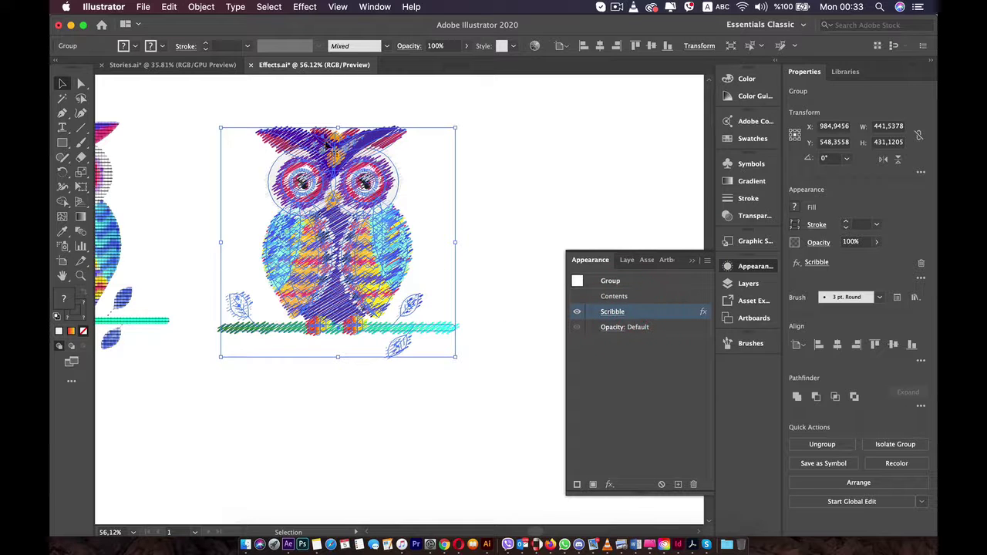
pyautogui.click(610, 313)
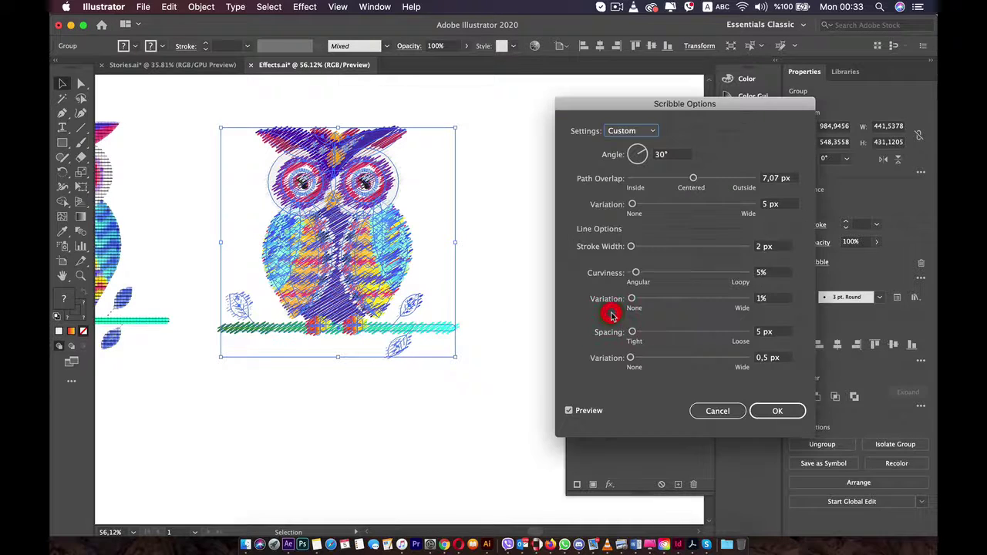
pyautogui.moveTo(631, 299); pyautogui.dragTo(640, 301)
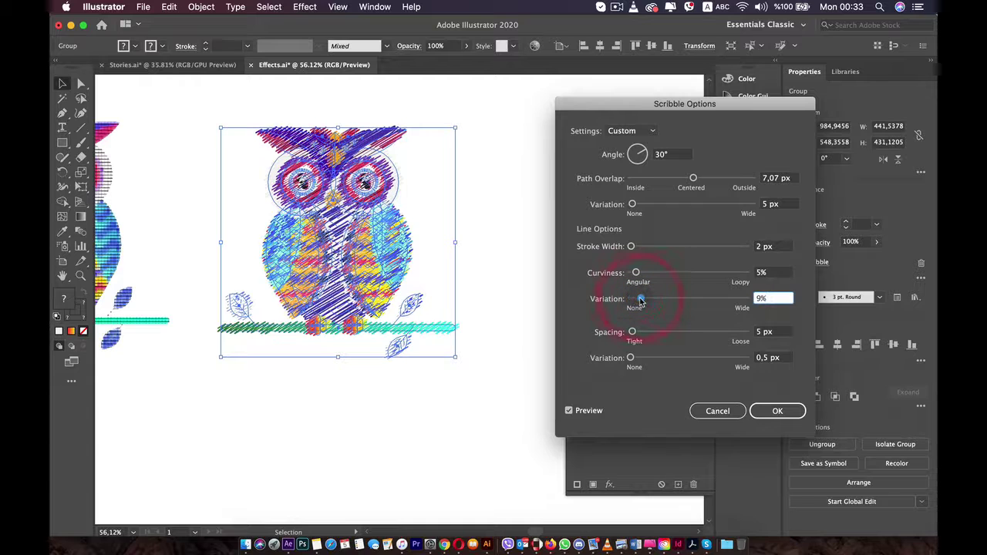
pyautogui.click(757, 411)
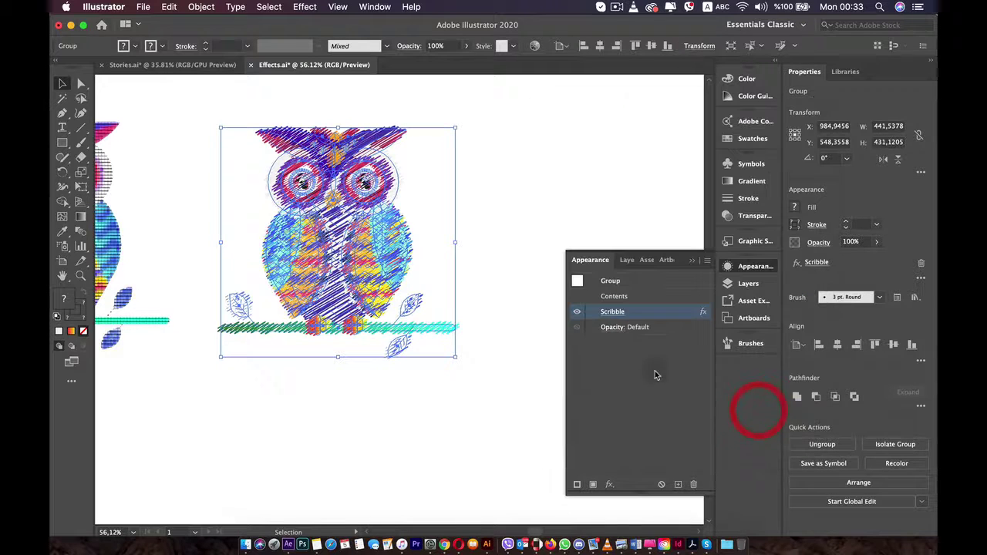
pyautogui.click(697, 483)
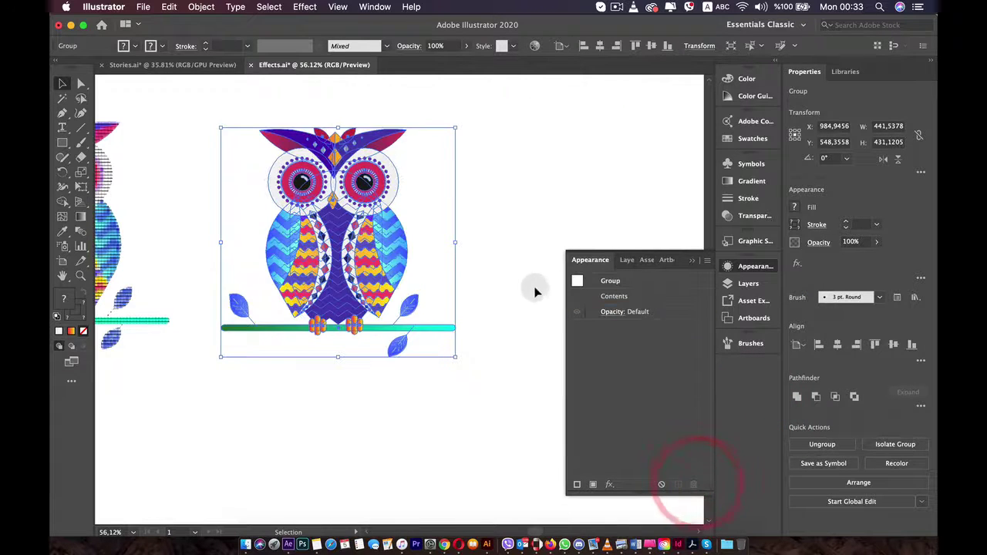
# Step: Select the whole owl group
pyautogui.click(505, 208)
pyautogui.click(382, 235)
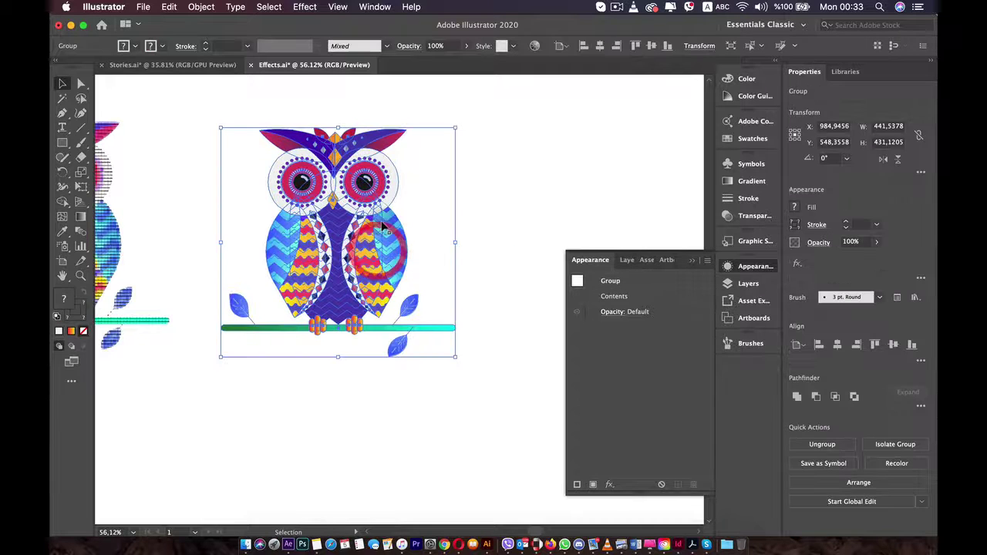
pyautogui.scroll(3, 303, 245)
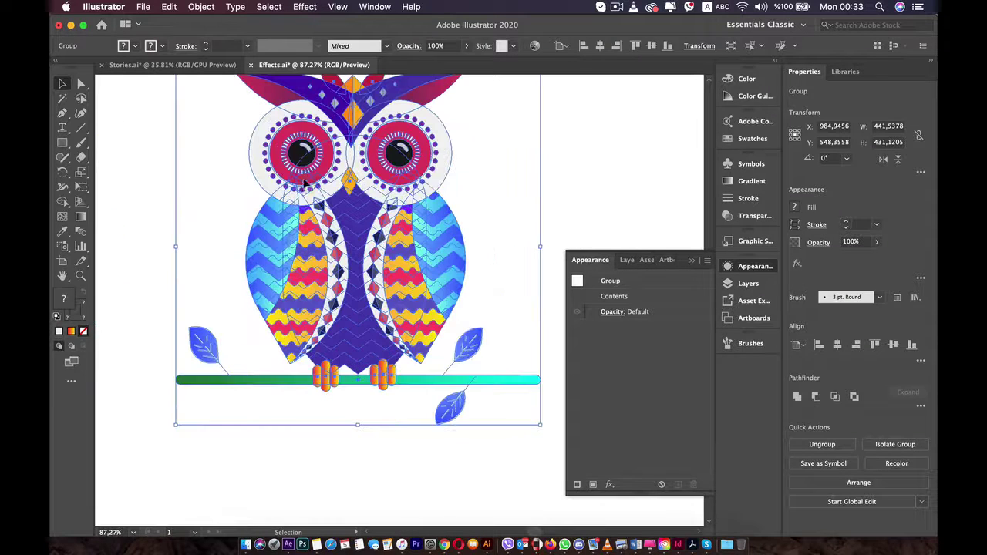
pyautogui.scroll(-2, 497, 166)
pyautogui.click(497, 164)
pyautogui.click(588, 216)
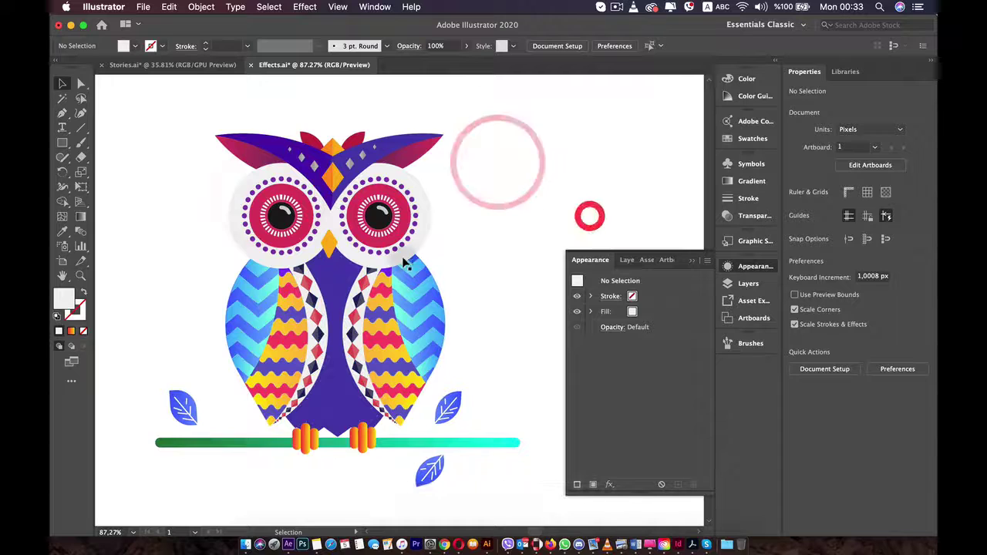
pyautogui.click(403, 260)
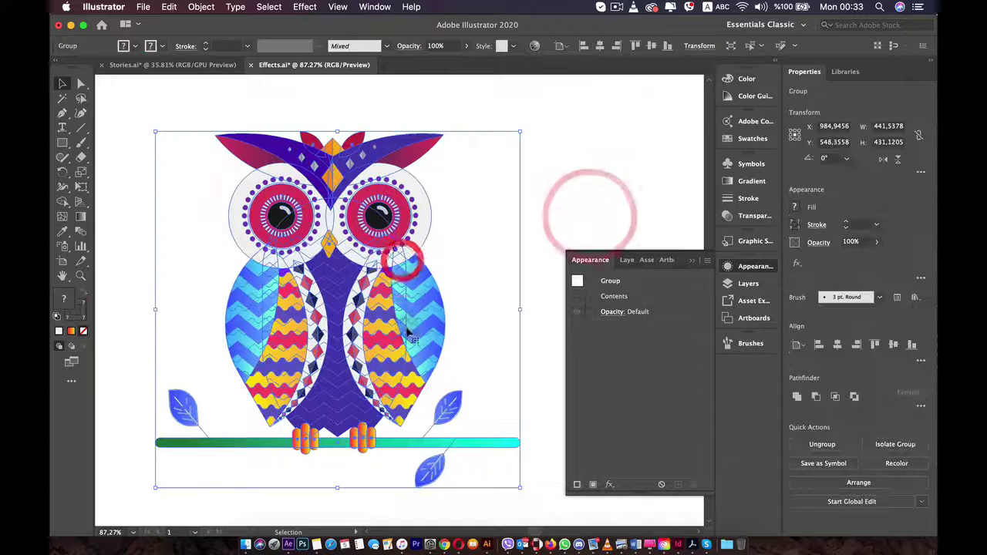
# Step: Isolate the owl two levels deep and select its left wing
pyautogui.doubleClick(248, 283)
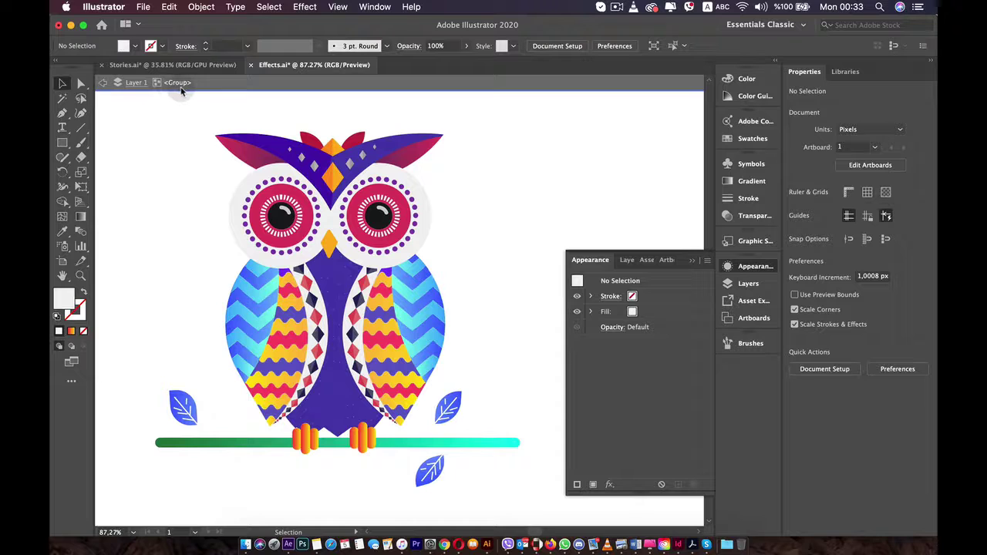
pyautogui.click(253, 234)
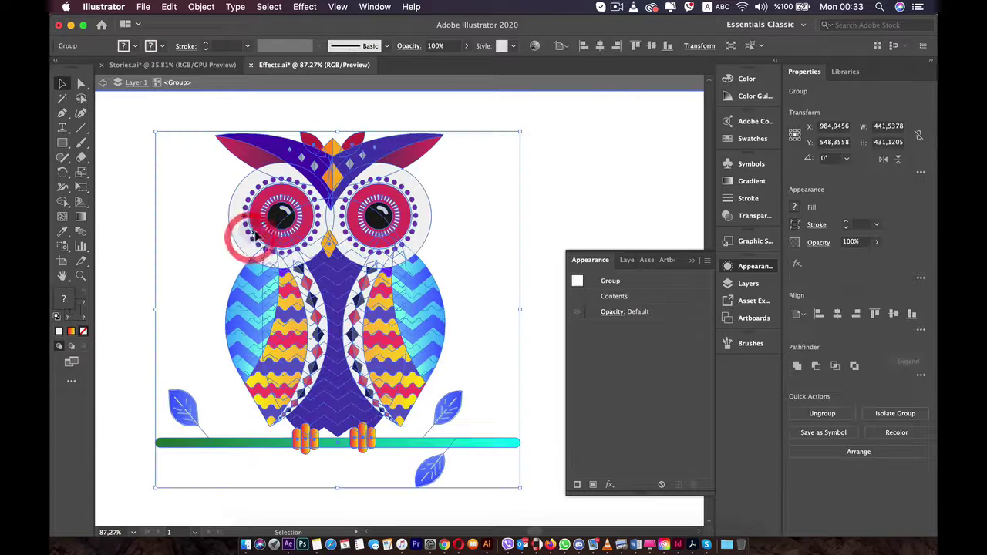
pyautogui.doubleClick(302, 313)
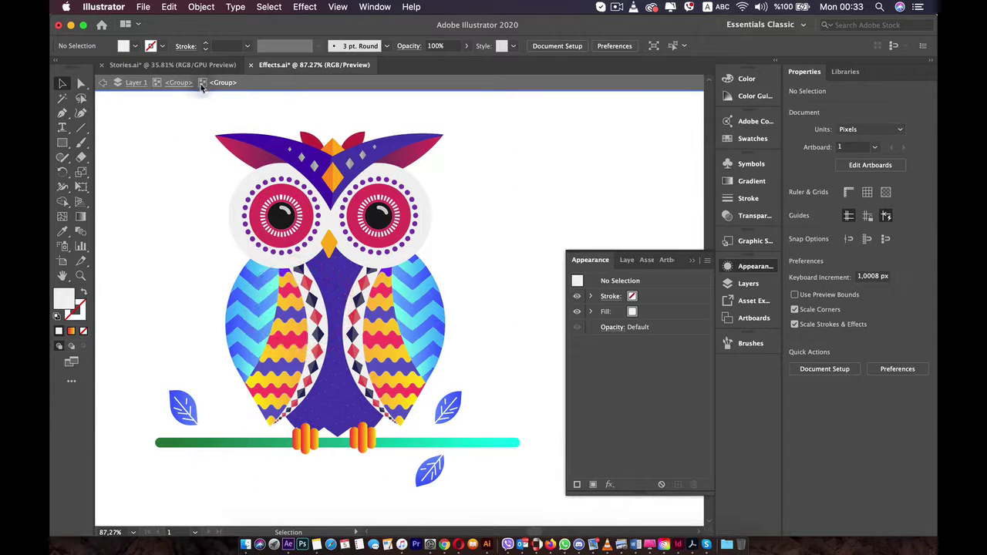
pyautogui.click(250, 307)
pyautogui.click(416, 327)
pyautogui.click(288, 337)
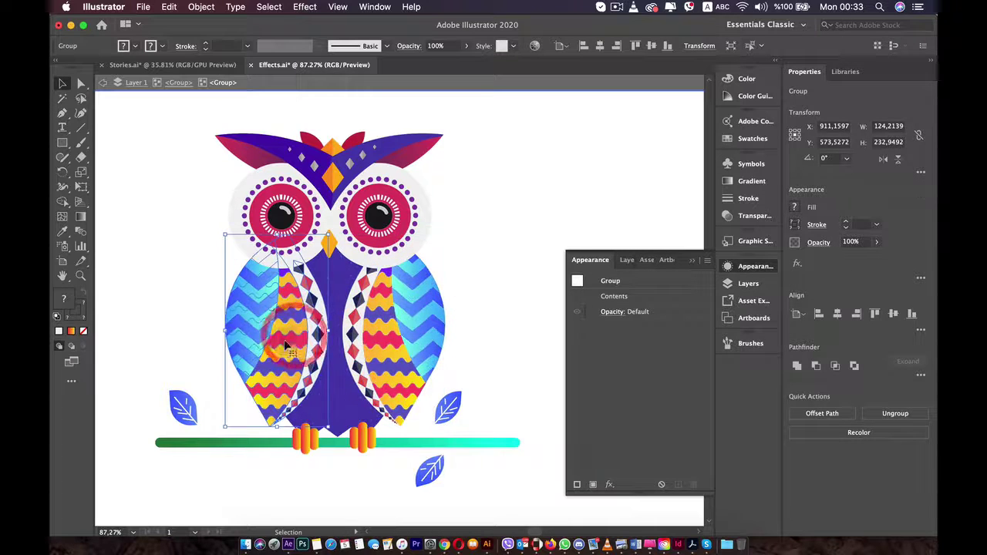
# Step: Apply a Stylize > Scribble effect to the owl's left wing
pyautogui.click(312, 7)
pyautogui.moveTo(333, 326)
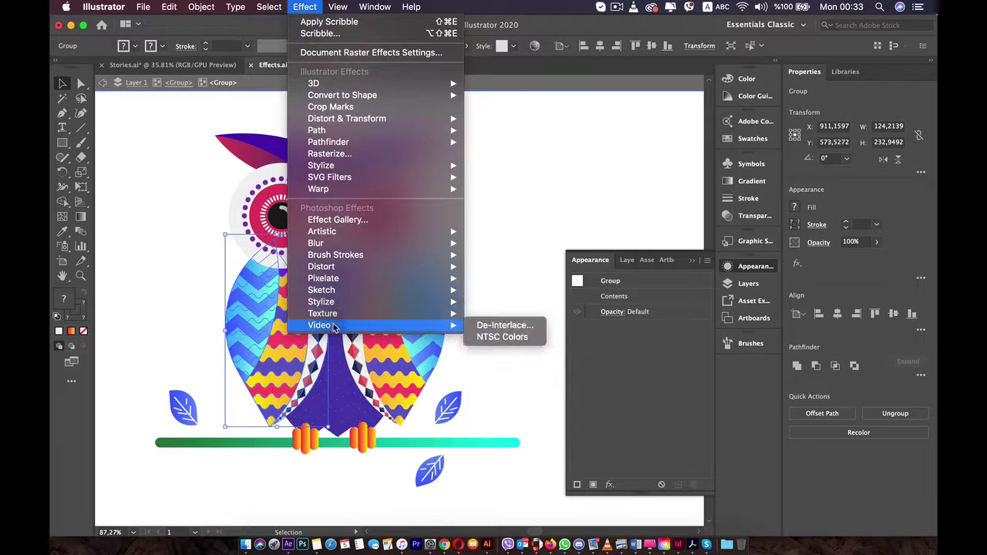
pyautogui.moveTo(322, 308)
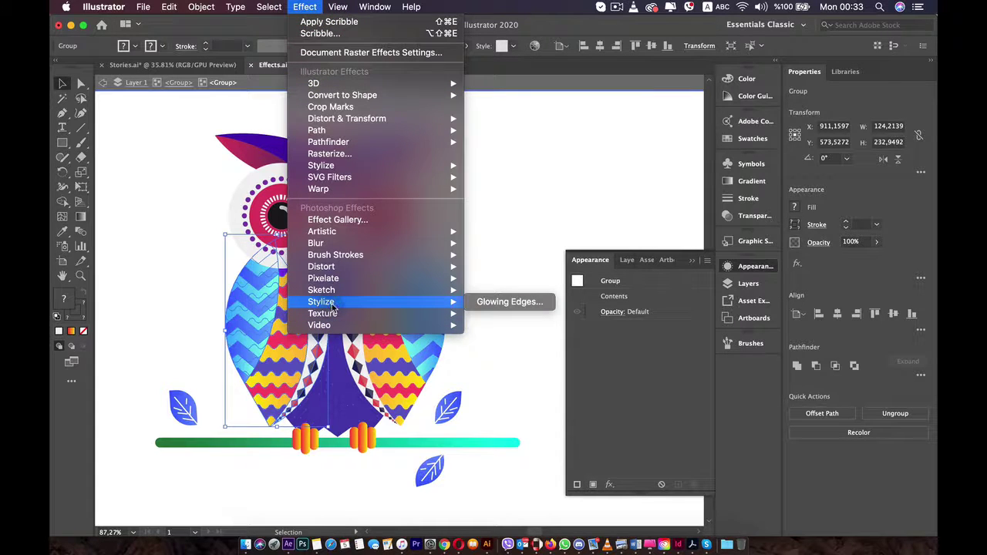
pyautogui.moveTo(347, 166)
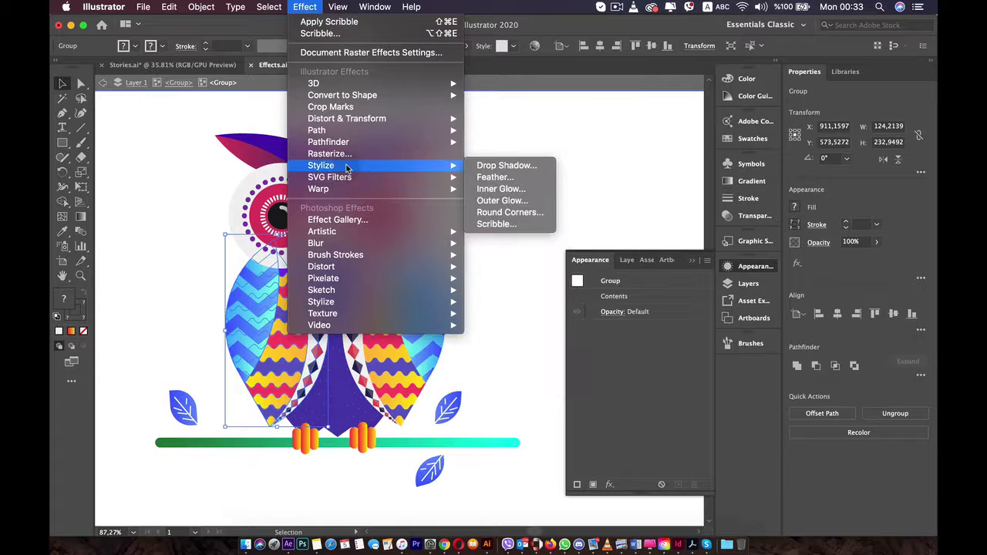
pyautogui.click(509, 222)
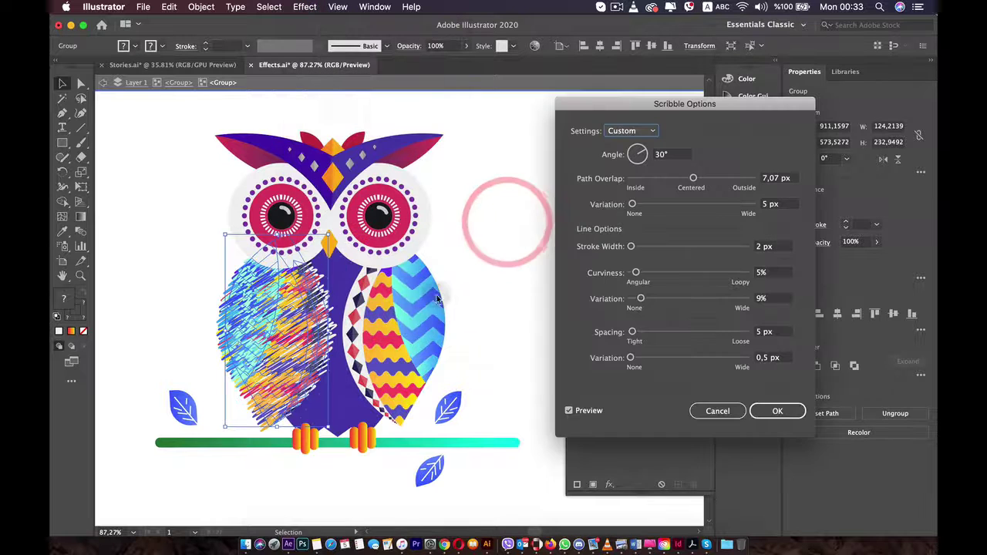
pyautogui.click(800, 414)
# Step: Apply the same Scribble to the right wing, then select the owl's eye group
pyautogui.click(425, 348)
pyautogui.click(305, 6)
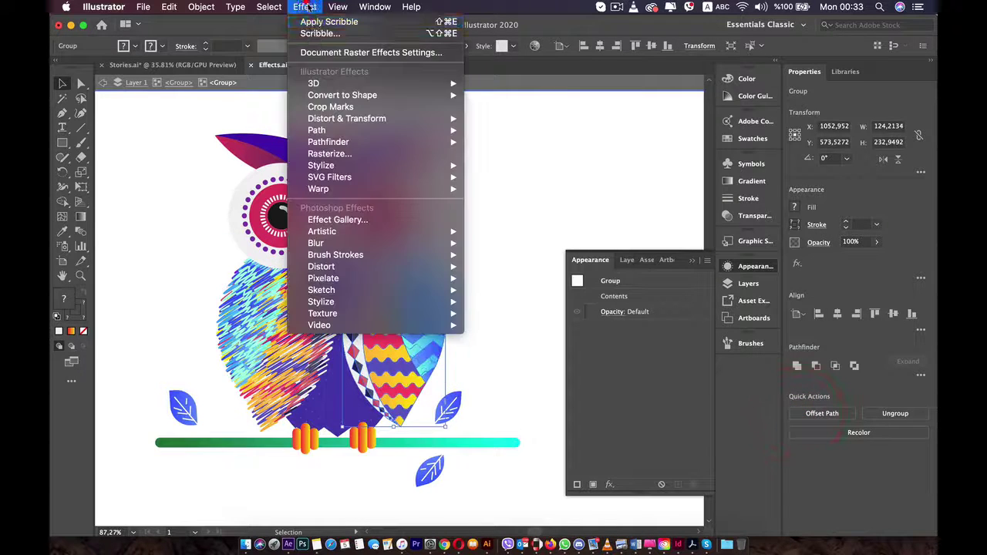
pyautogui.click(339, 36)
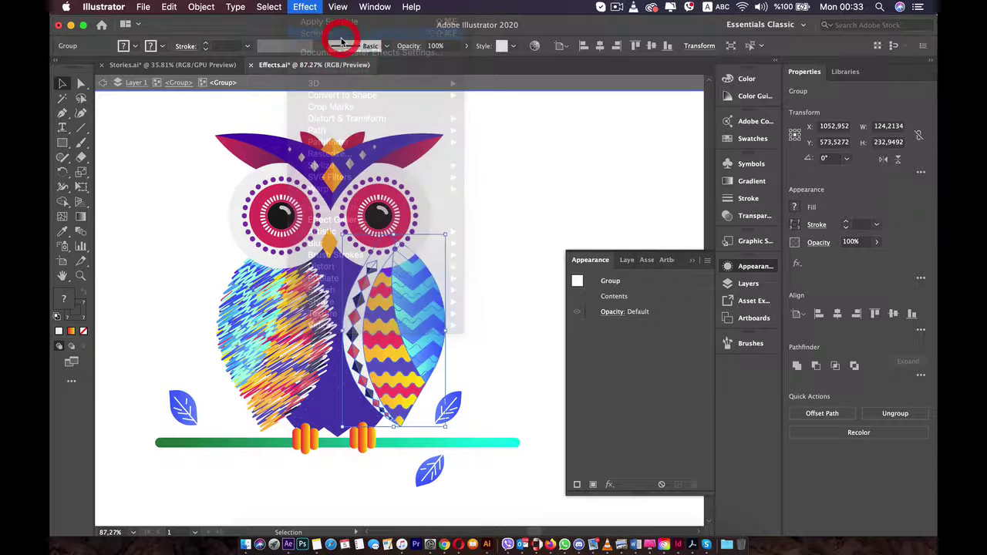
pyautogui.click(777, 411)
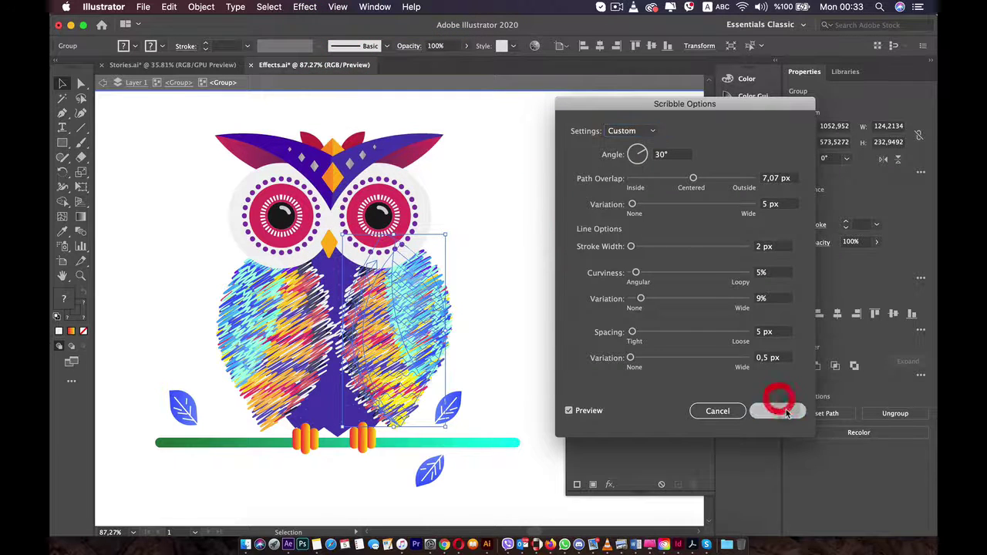
pyautogui.click(496, 228)
pyautogui.keyDown('shift'); pyautogui.click(420, 221); pyautogui.keyUp('shift')
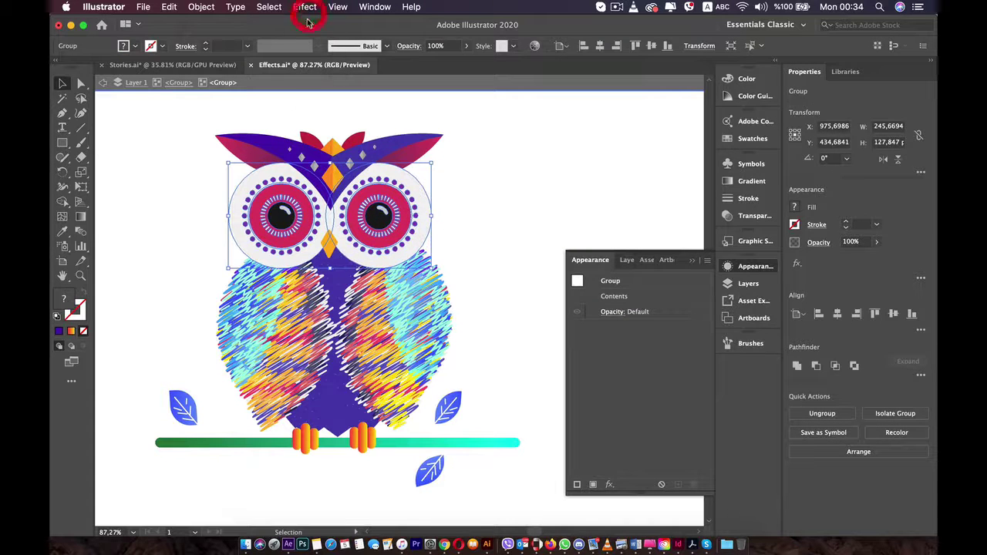
# Step: Roughen the owl's eyes at Size 3%, Detail 10/in, with corner points
pyautogui.click(304, 7)
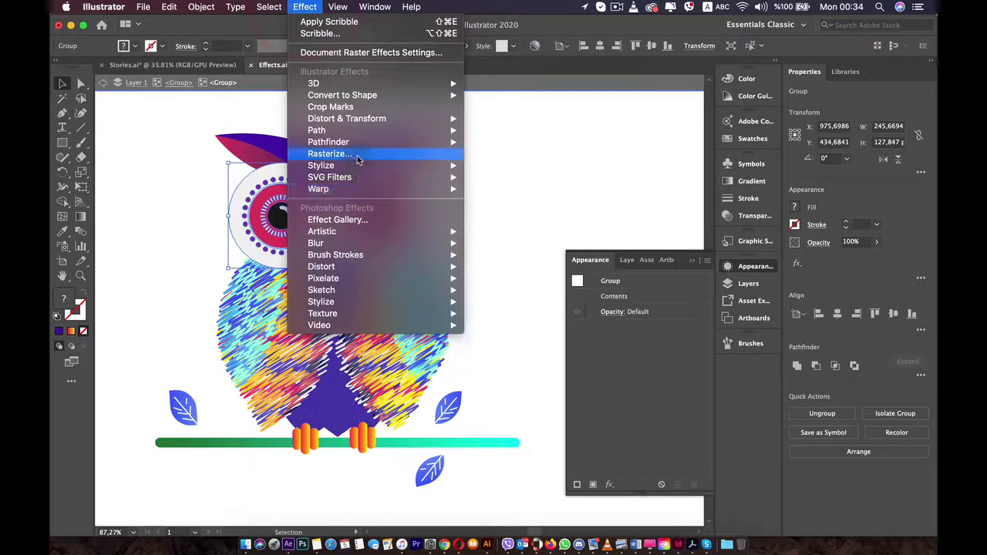
pyautogui.moveTo(362, 168)
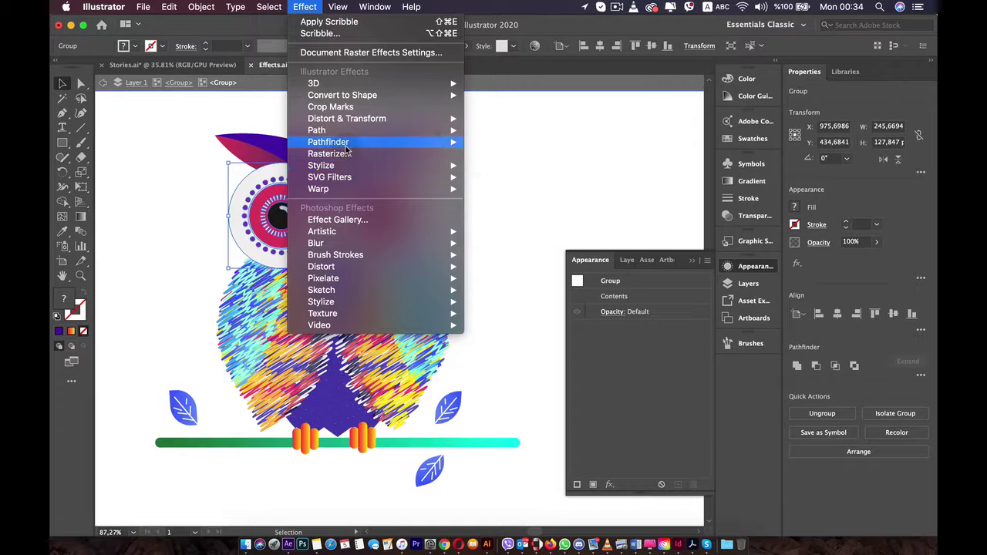
pyautogui.moveTo(345, 146)
pyautogui.moveTo(345, 122)
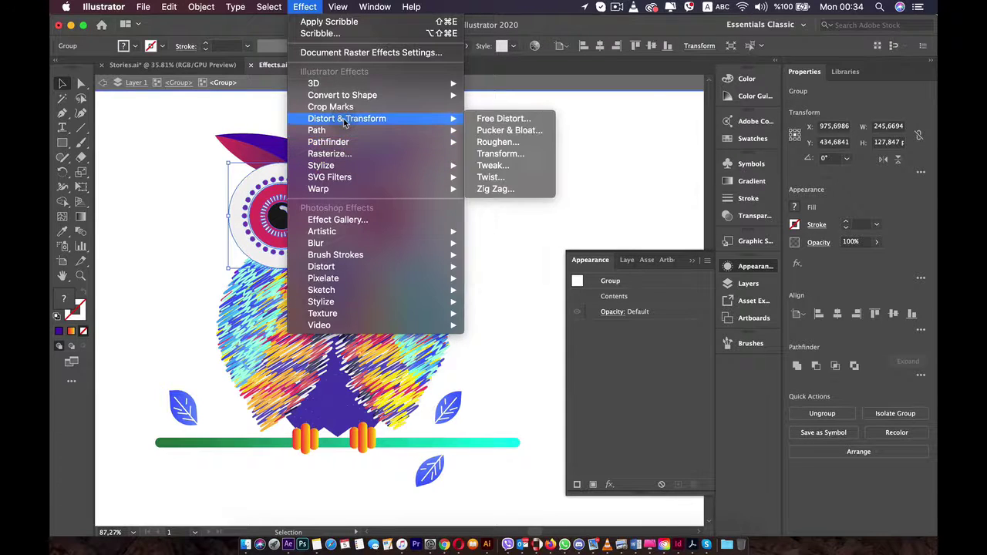
pyautogui.click(498, 141)
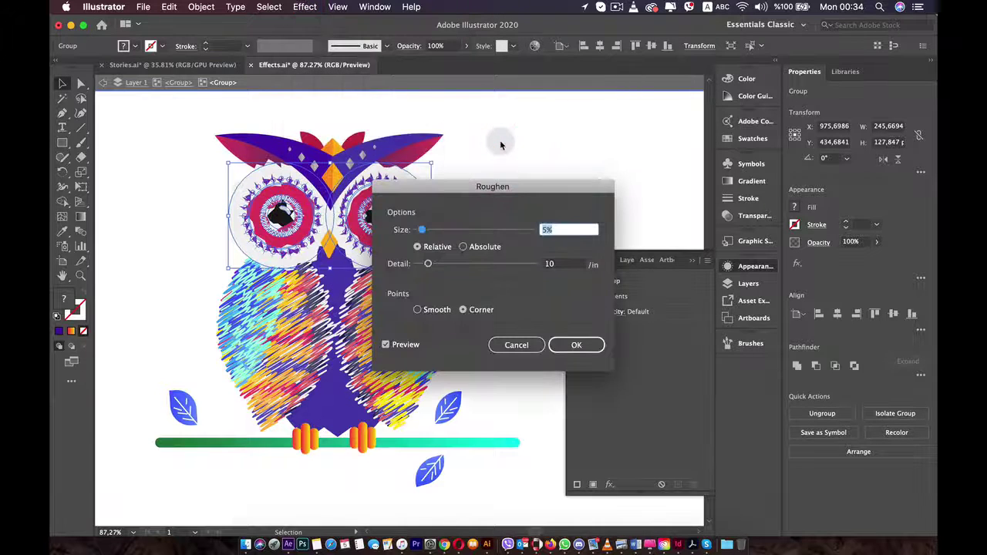
pyautogui.moveTo(473, 184); pyautogui.dragTo(628, 144)
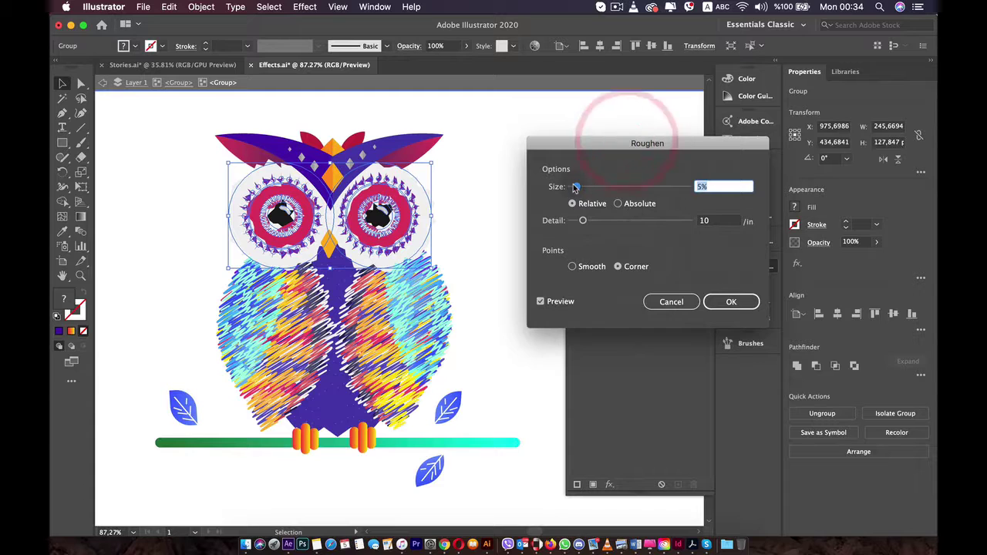
pyautogui.moveTo(580, 187); pyautogui.dragTo(569, 187)
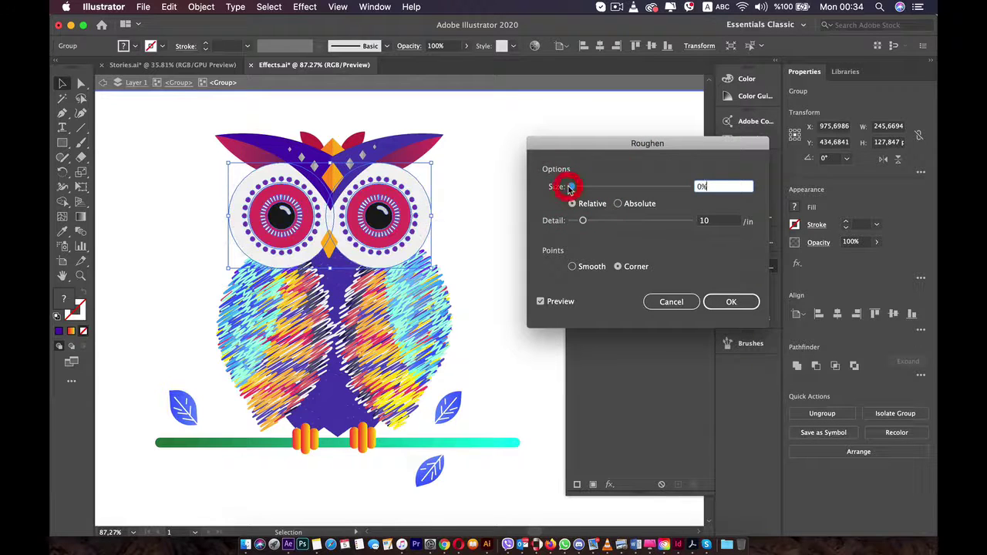
pyautogui.click(730, 301)
pyautogui.click(482, 216)
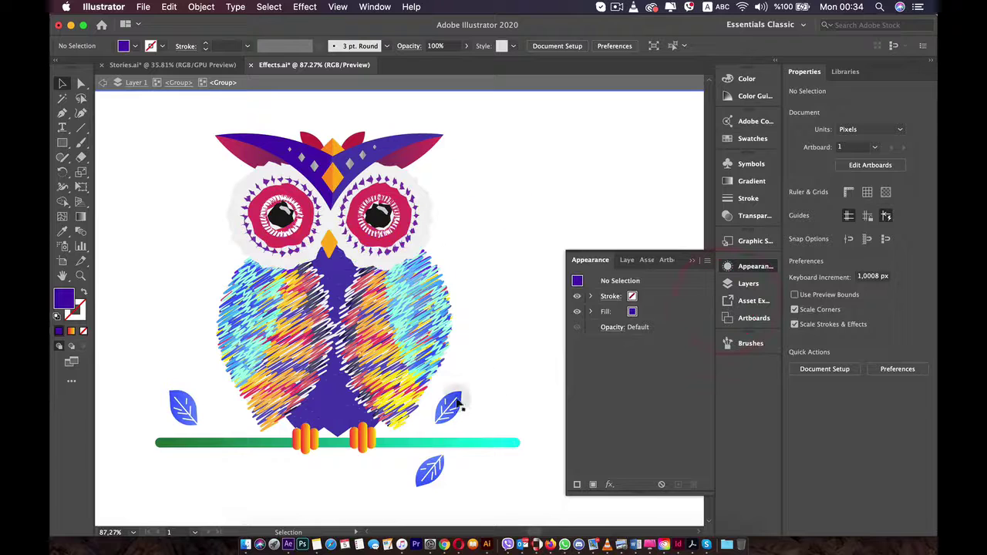
# Step: Exit isolation mode and marquee-select the entire middle owl with its scribbled wings
pyautogui.doubleClick(521, 240)
pyautogui.scroll(-2, 357, 351)
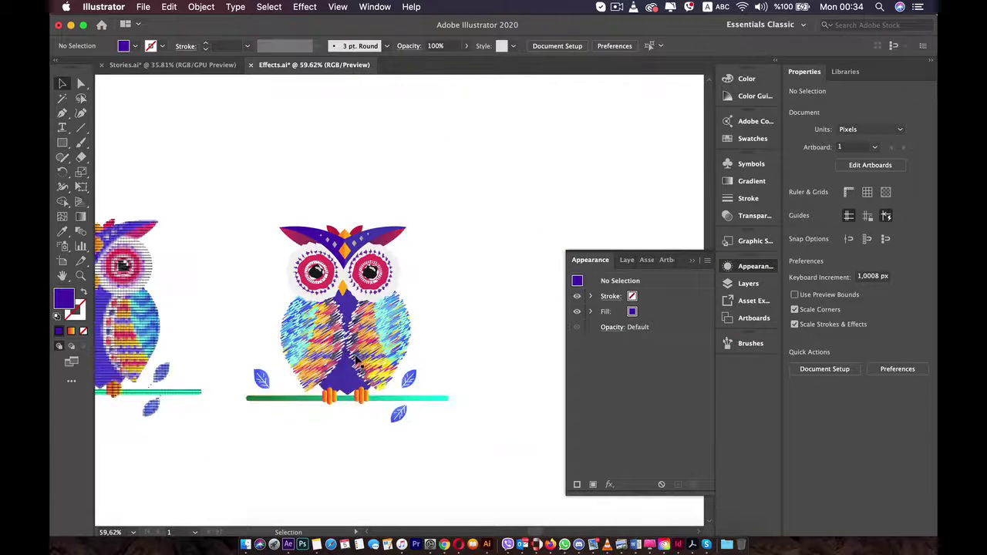
pyautogui.scroll(2, 357, 360)
pyautogui.moveTo(520, 131); pyautogui.dragTo(249, 398)
pyautogui.click(392, 283)
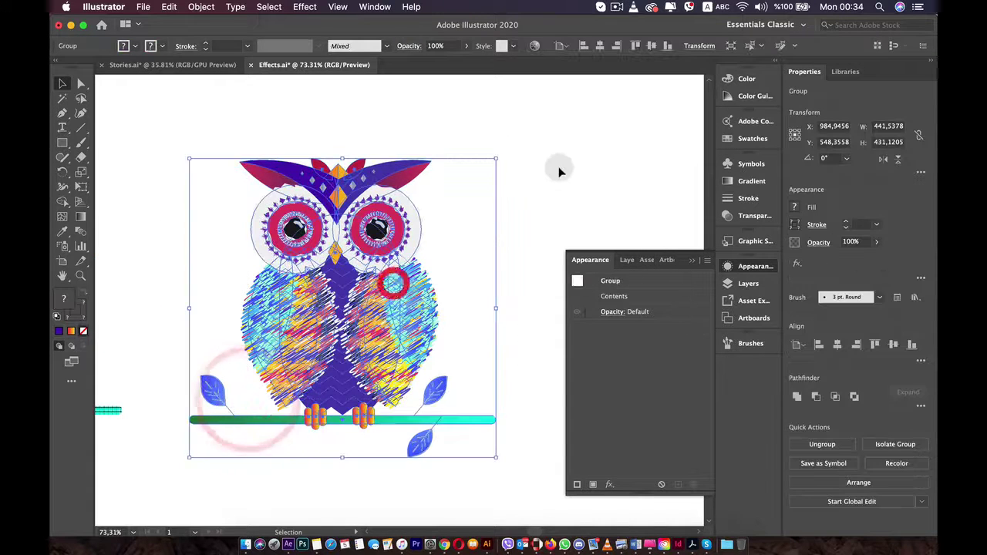
pyautogui.click(574, 146)
pyautogui.moveTo(513, 140); pyautogui.dragTo(223, 404)
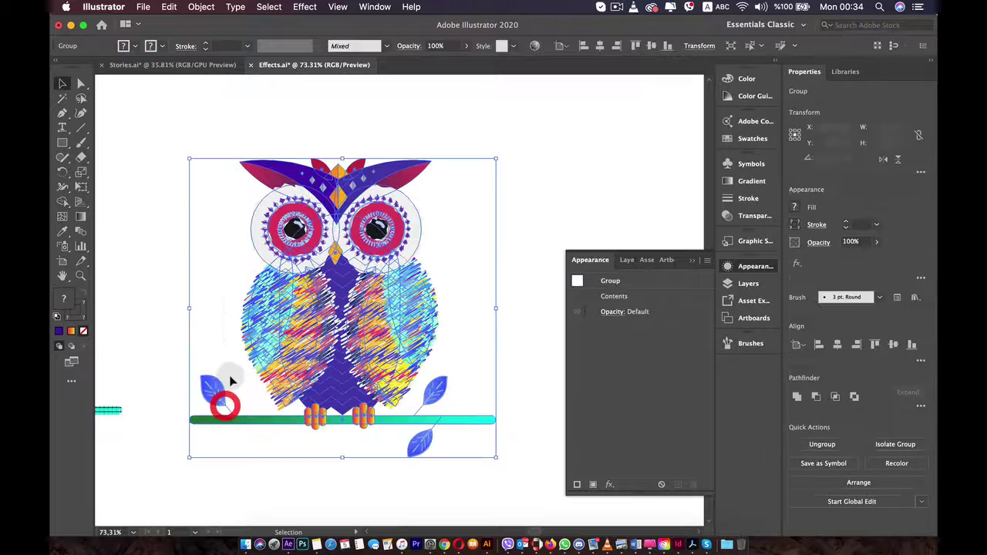
# Step: Expand the owl's appearance so its scribble effect becomes editable paths
pyautogui.click(202, 7)
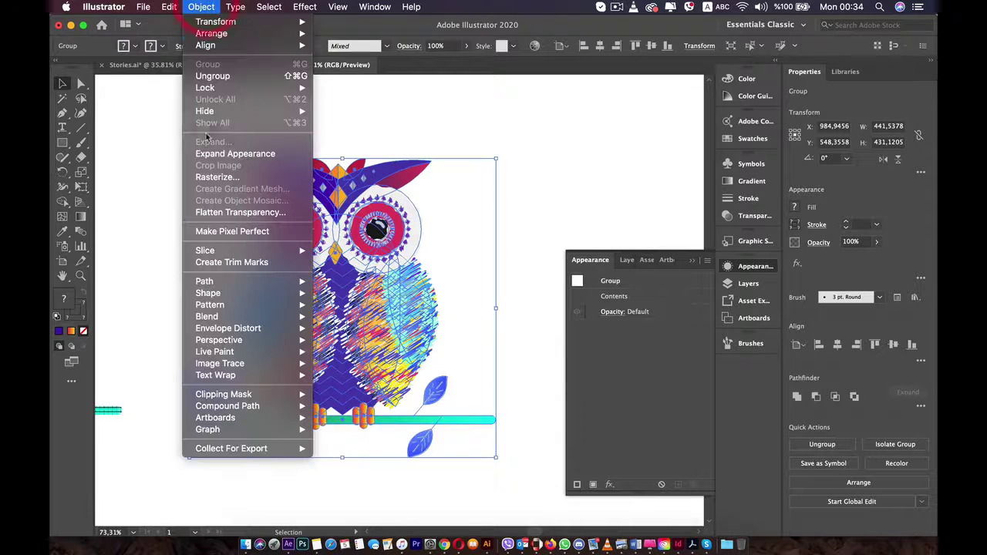
pyautogui.click(256, 154)
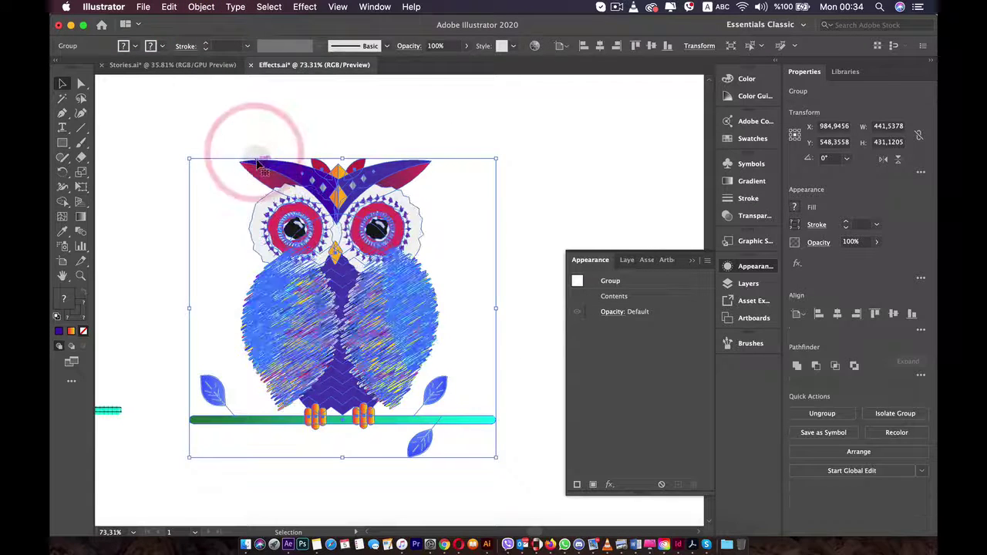
pyautogui.click(476, 141)
pyautogui.click(427, 310)
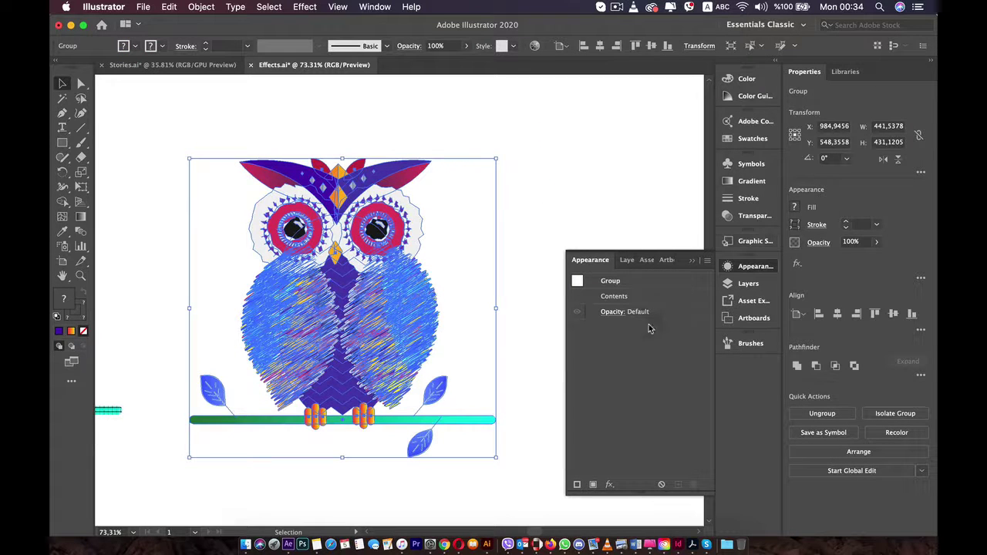
# Step: Double-click into the owl group and its nested wing group, selecting each wing
pyautogui.click(559, 203)
pyautogui.click(398, 210)
pyautogui.doubleClick(387, 309)
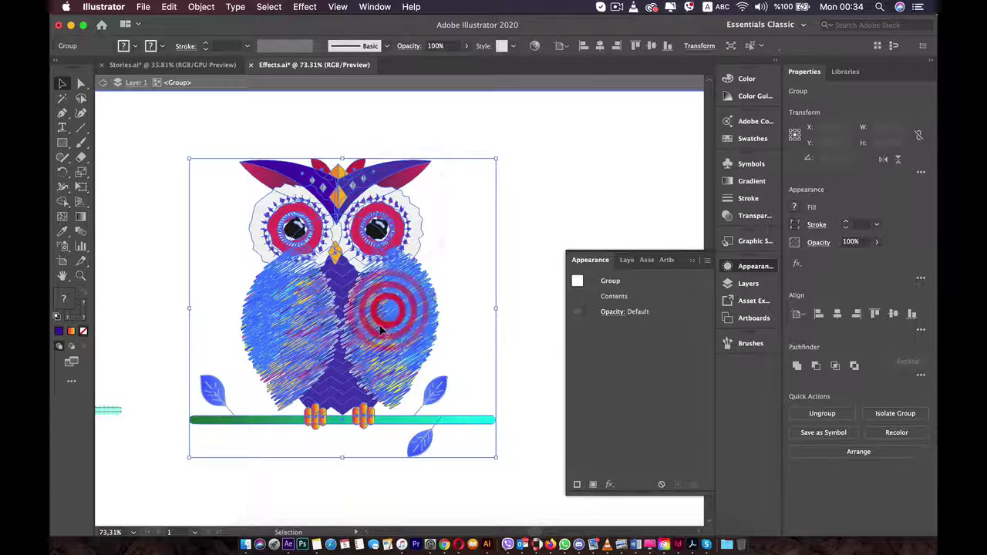
pyautogui.doubleClick(376, 327)
pyautogui.click(378, 327)
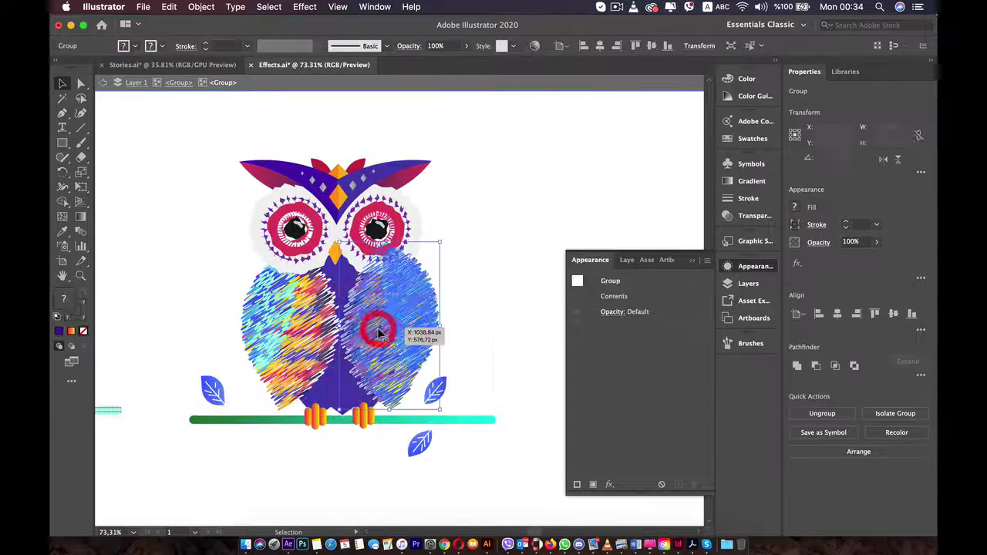
pyautogui.click(254, 321)
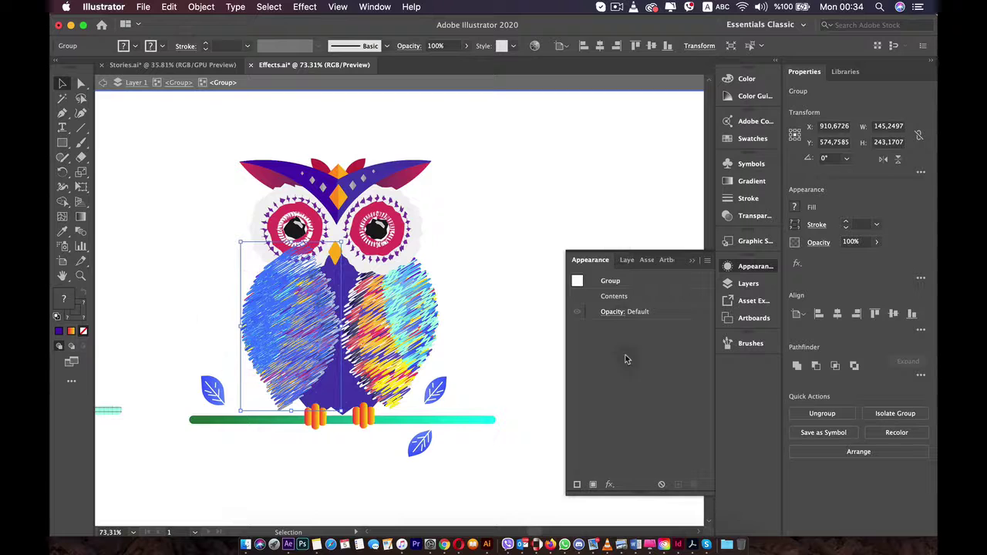
pyautogui.click(449, 268)
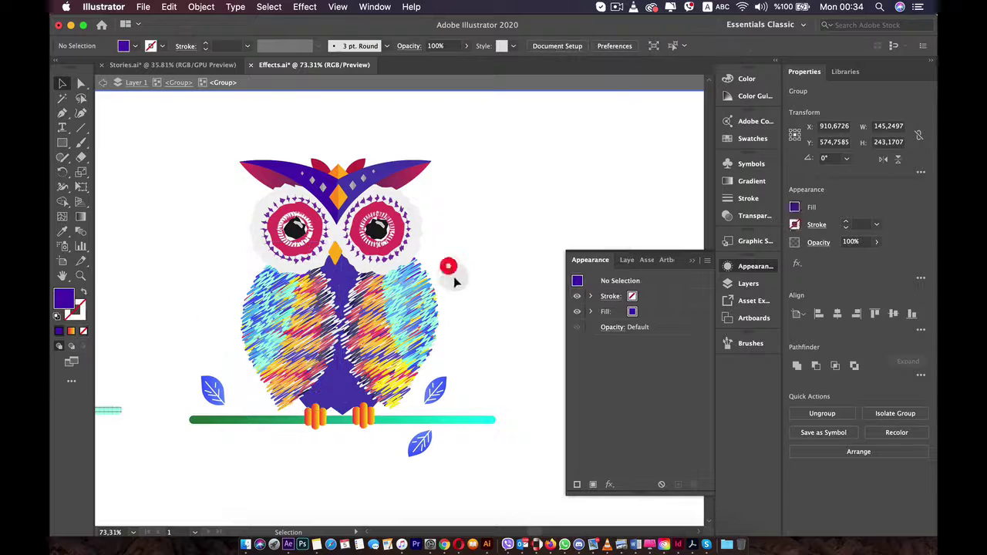
pyautogui.click(748, 284)
# Step: Isolate the right wing's nested scribble group and zoom in on it
pyautogui.scroll(-3, 656, 407)
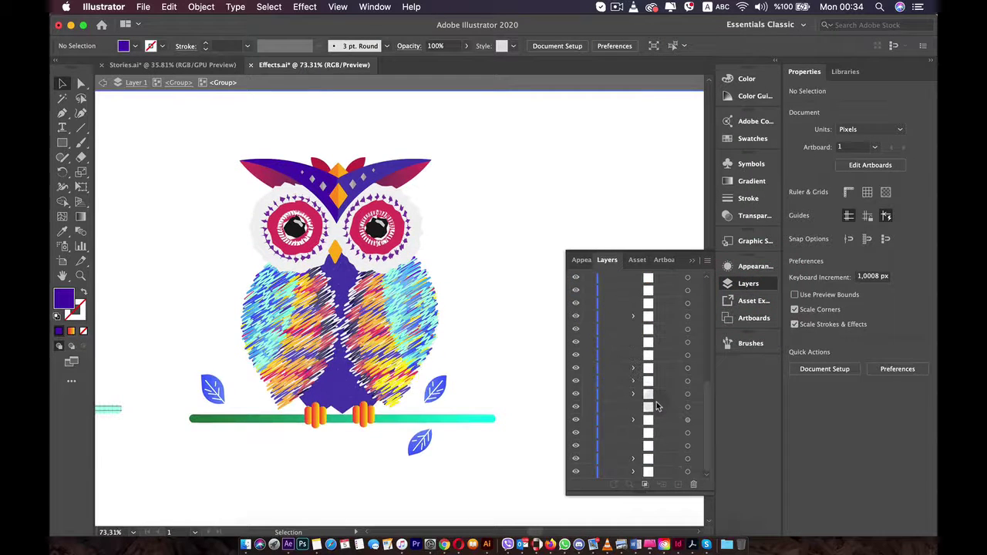
pyautogui.doubleClick(414, 319)
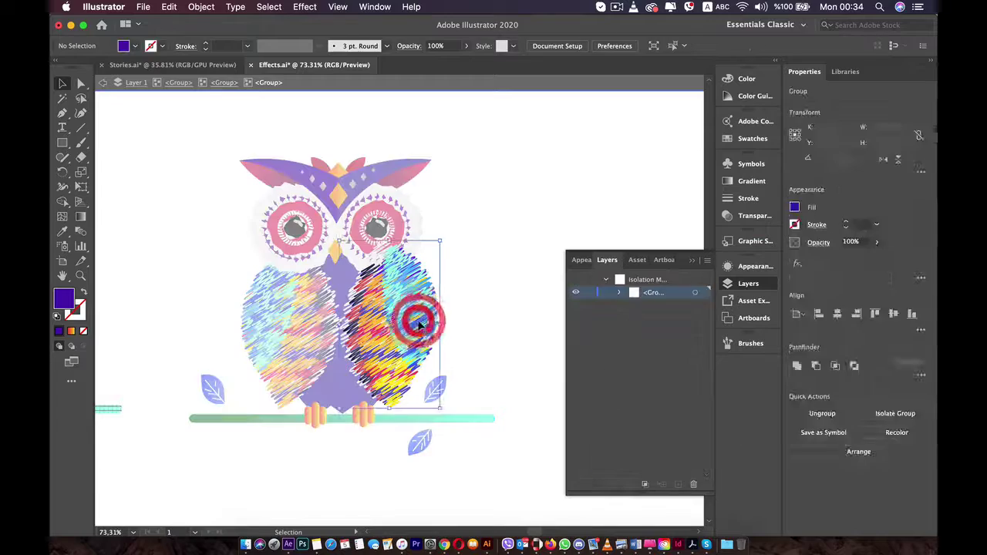
pyautogui.click(420, 324)
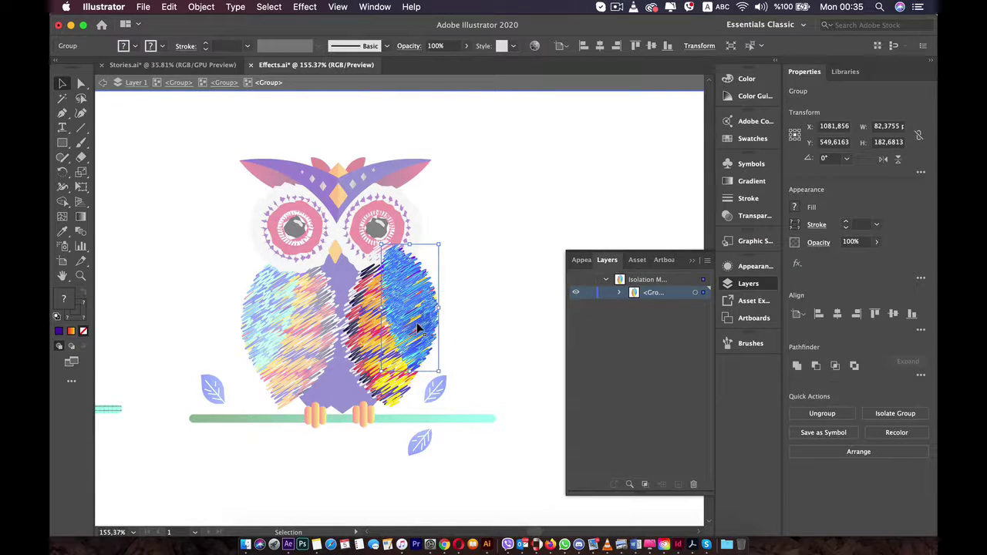
pyautogui.scroll(2, 417, 322)
pyautogui.scroll(3, 413, 321)
pyautogui.doubleClick(413, 322)
# Step: Drag four scribble pieces out above and to the right of the owl
pyautogui.moveTo(461, 330); pyautogui.dragTo(618, 190)
pyautogui.moveTo(467, 346); pyautogui.dragTo(453, 300)
pyautogui.moveTo(452, 298); pyautogui.dragTo(549, 308)
pyautogui.moveTo(408, 179); pyautogui.dragTo(566, 101)
# Step: Expand the wing's rows in the Layers list and exit isolation mode
pyautogui.scroll(-5, 517, 181)
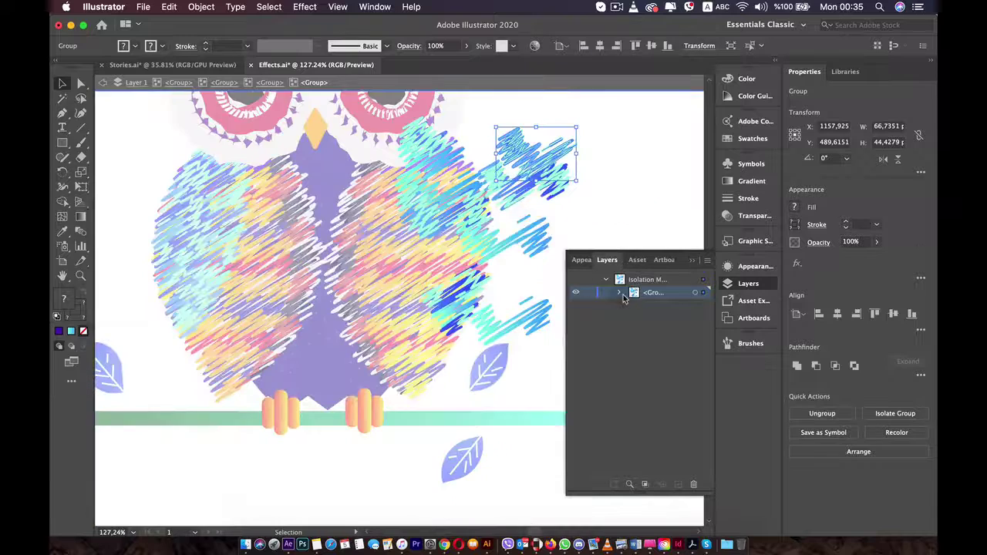
pyautogui.click(620, 293)
pyautogui.click(633, 396)
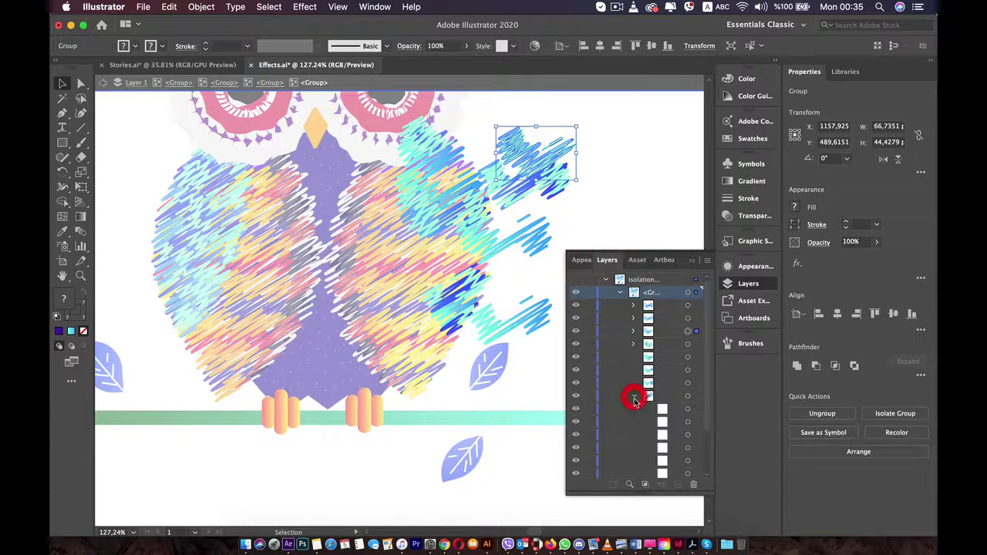
pyautogui.scroll(-2, 659, 428)
pyautogui.doubleClick(545, 346)
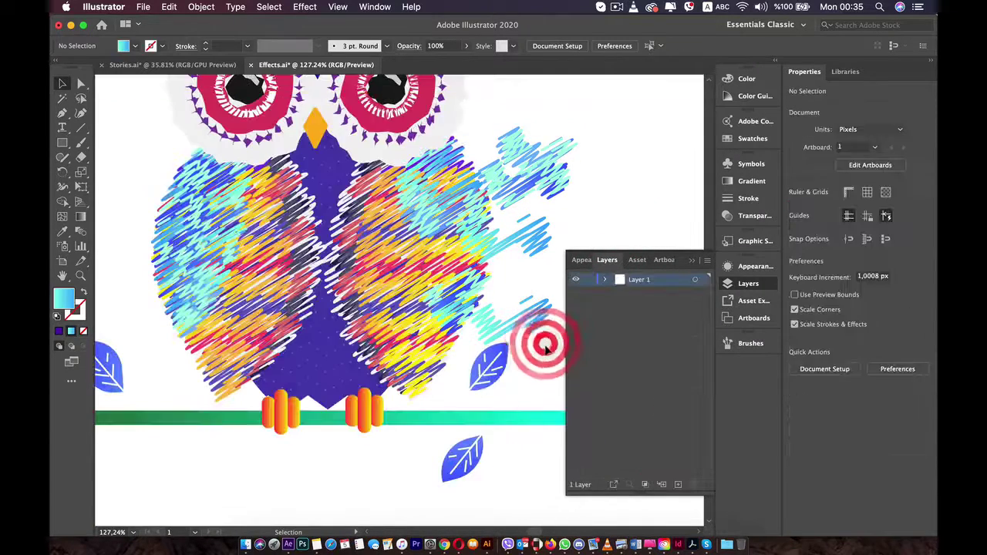
# Step: Undo the wing edits, zoom out and center the middle owl in view
pyautogui.scroll(-3, 435, 356)
pyautogui.scroll(2, 436, 355)
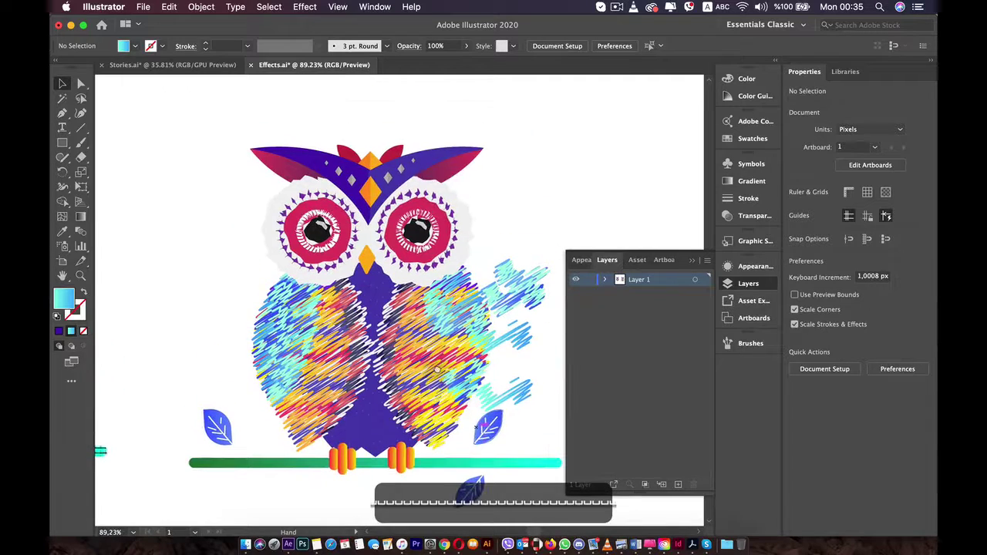
pyautogui.click(563, 158)
pyautogui.press('super+z')
pyautogui.press('super+z')
pyautogui.press('super+z')
pyautogui.press('super+z')
pyautogui.press('super+z')
pyautogui.press('super+z')
pyautogui.press('super+z')
pyautogui.press('super+z')
pyautogui.press('super+z')
pyautogui.press('super+z')
pyautogui.press('super+z')
pyautogui.press('super+z')
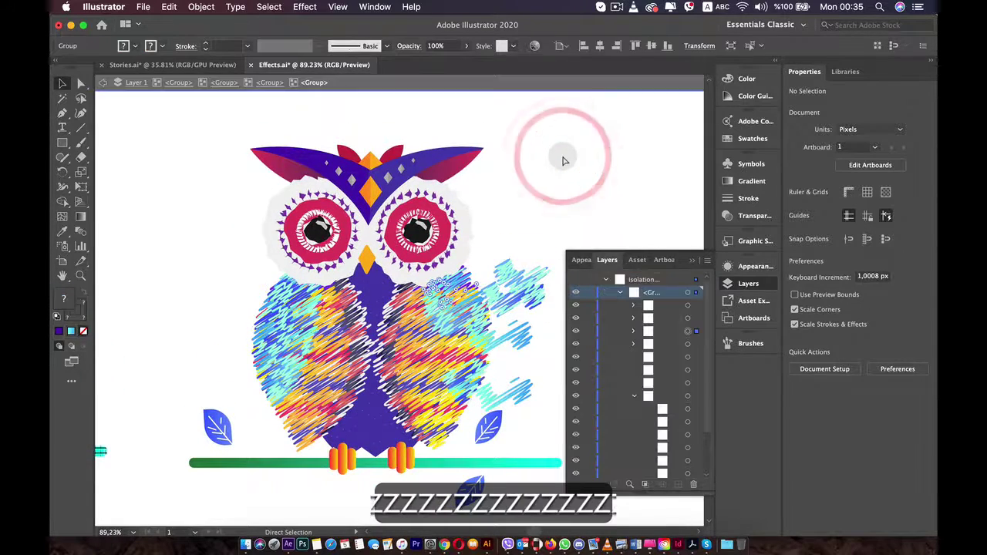
pyautogui.click(563, 160)
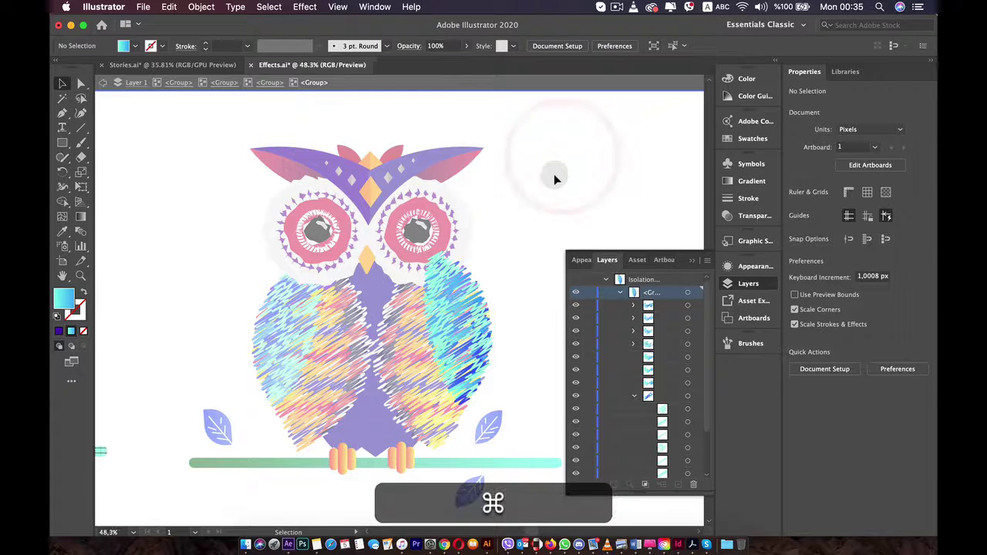
pyautogui.press('super+0')
pyautogui.press('space')
pyautogui.click(542, 205)
pyautogui.moveTo(545, 202); pyautogui.dragTo(449, 261)
pyautogui.click(319, 214)
# Step: Show Graphic Styles instead of Layers, undo back to the patchwork owl, and select it
pyautogui.click(745, 287)
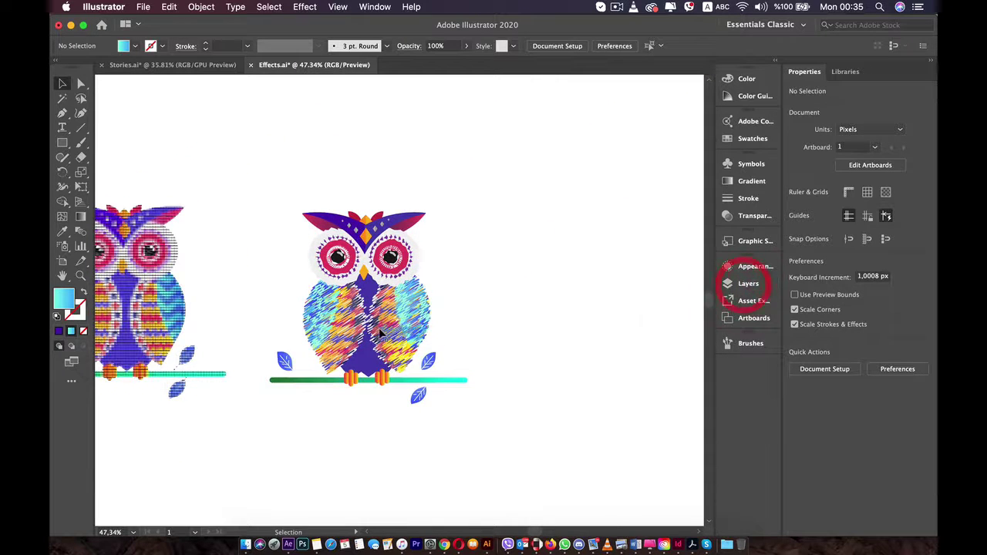
pyautogui.click(522, 286)
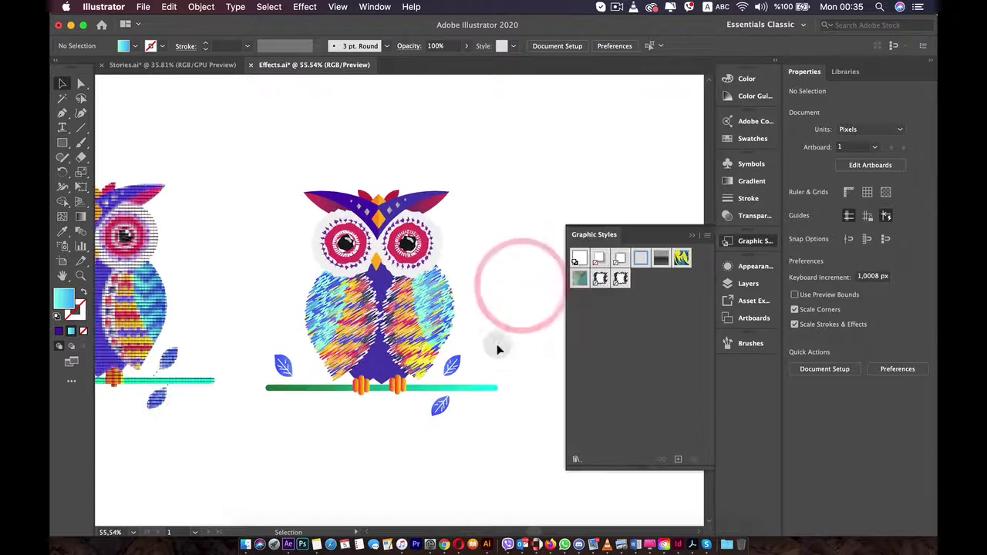
pyautogui.press('super+z')
pyautogui.press('super+z')
pyautogui.press('super+z')
pyautogui.press('super+z')
pyautogui.press('super+z')
pyautogui.press('super+z')
pyautogui.press('super+z')
pyautogui.press('super+z')
pyautogui.press('super+z')
pyautogui.press('super+z')
pyautogui.press('super+z')
pyautogui.press('super+z')
pyautogui.press('super+z')
pyautogui.press('super+z')
pyautogui.press('super+z')
pyautogui.press('super+z')
pyautogui.press('super+z')
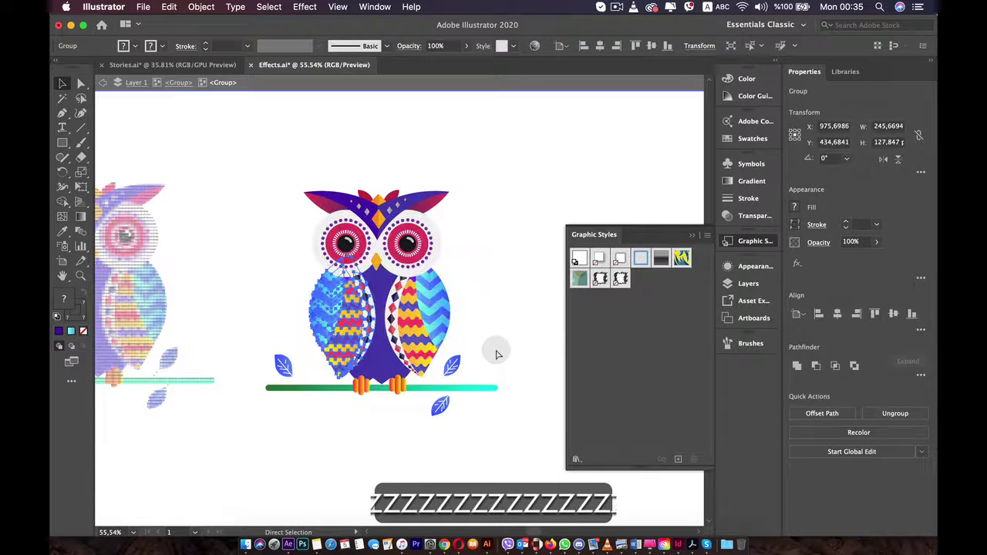
pyautogui.keyDown('super'); pyautogui.click(496, 356); pyautogui.keyUp('super')
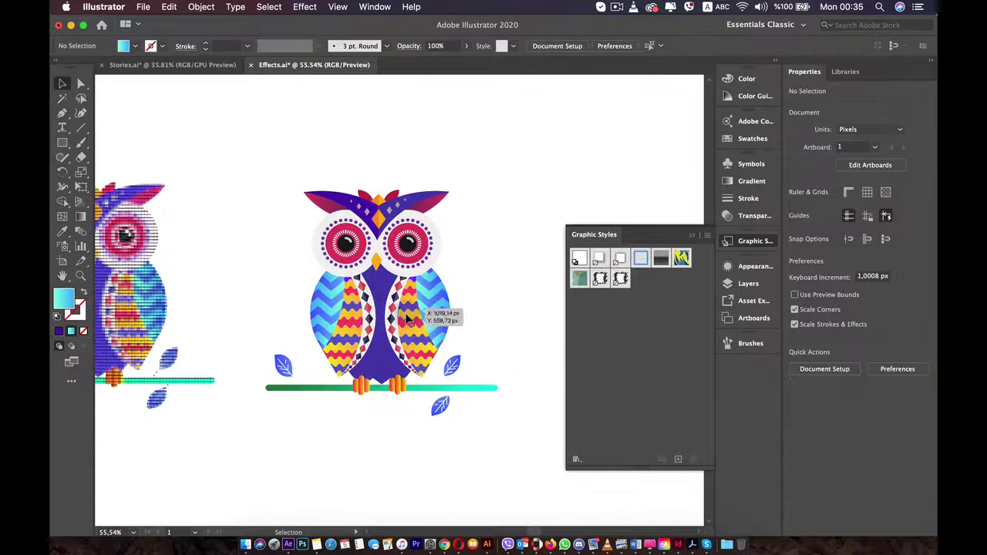
pyautogui.click(424, 345)
# Step: Apply an Effect > Stylize > Scribble effect to the selected middle owl
pyautogui.click(305, 7)
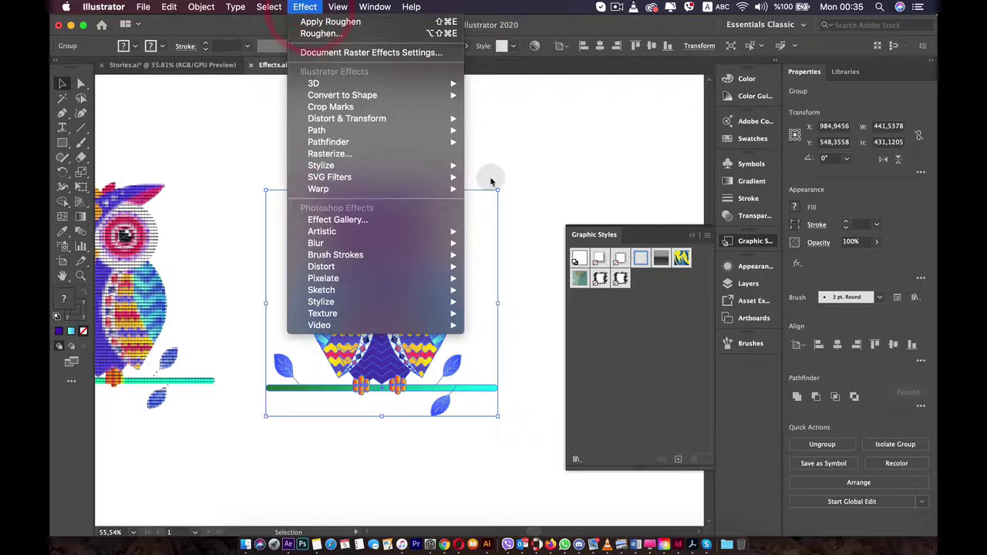
pyautogui.click(573, 154)
pyautogui.click(727, 241)
pyautogui.click(305, 7)
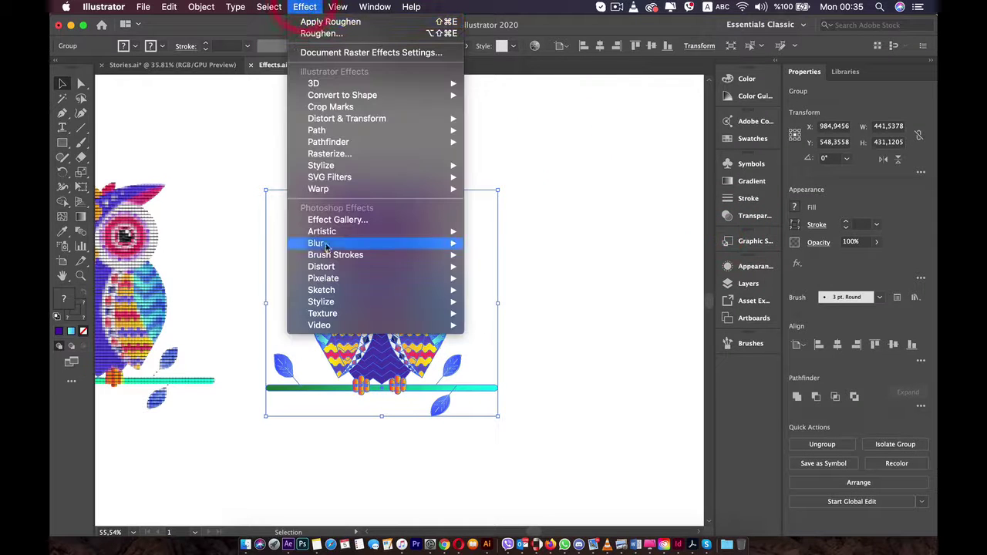
pyautogui.moveTo(358, 282)
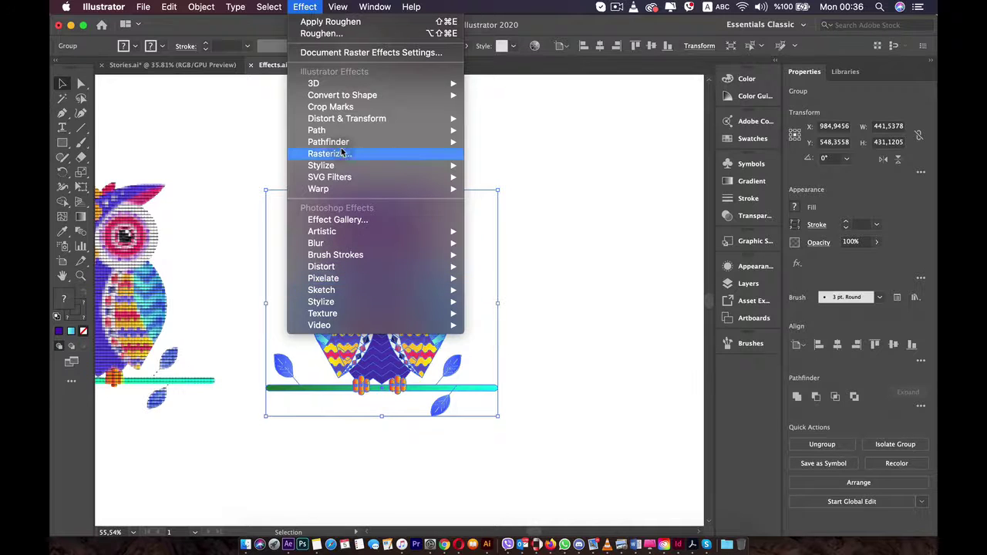
pyautogui.moveTo(344, 166)
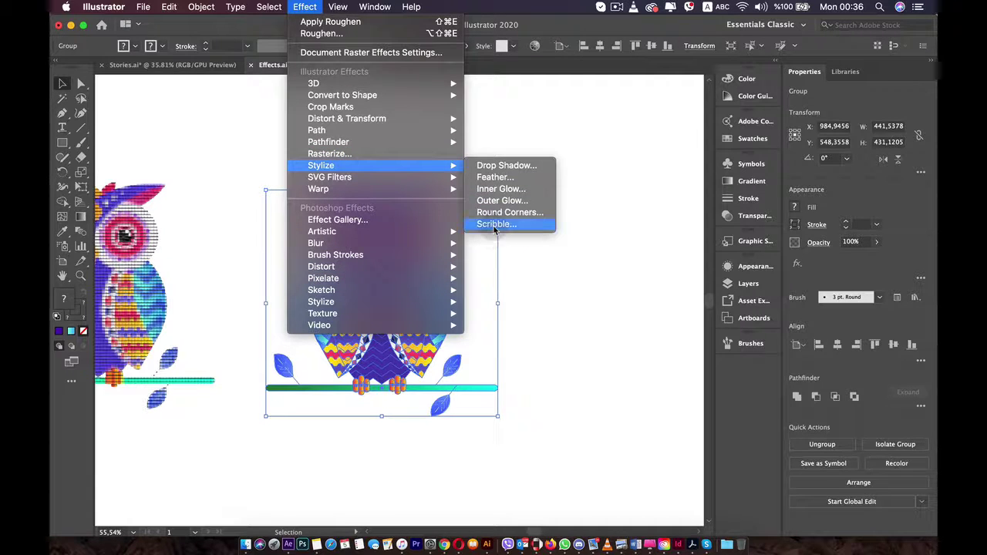
pyautogui.moveTo(416, 177)
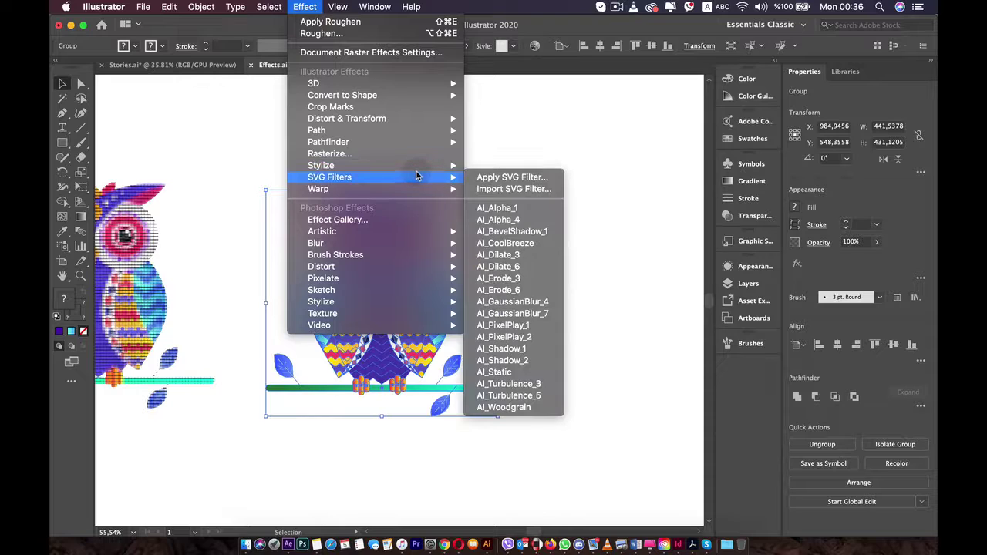
pyautogui.moveTo(443, 166)
pyautogui.click(529, 224)
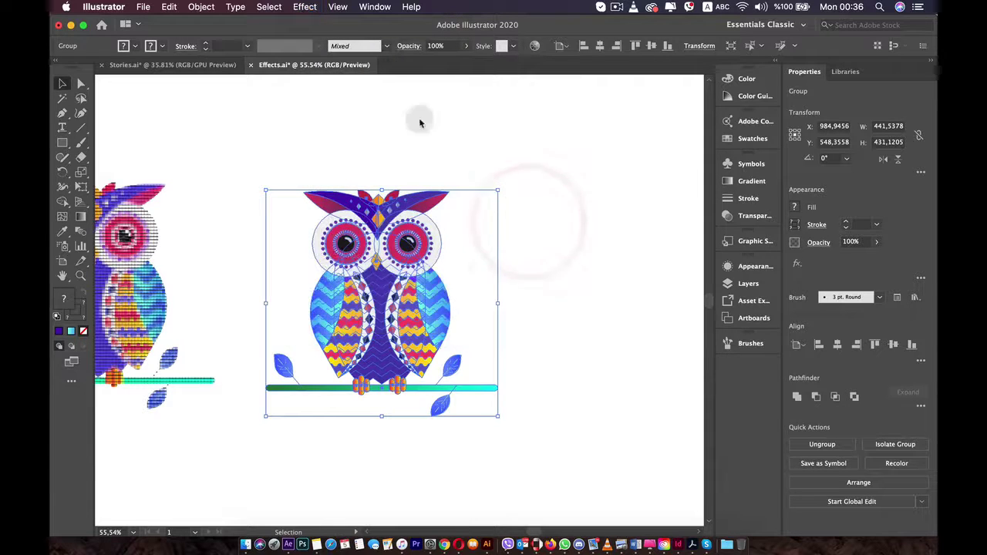
pyautogui.click(775, 411)
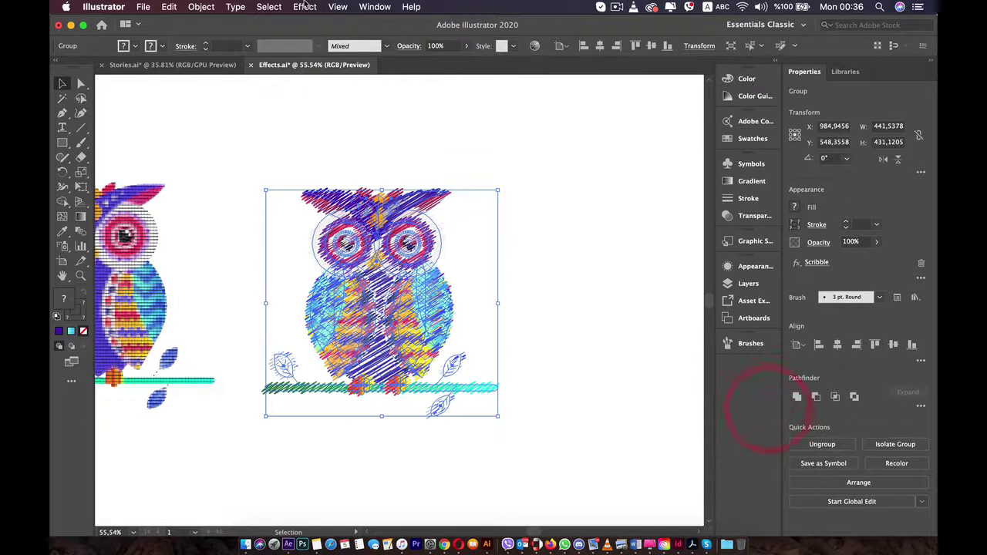
# Step: Choose Effect > Distort & Transform > Twist for the scribbled owl
pyautogui.click(305, 6)
pyautogui.moveTo(344, 147)
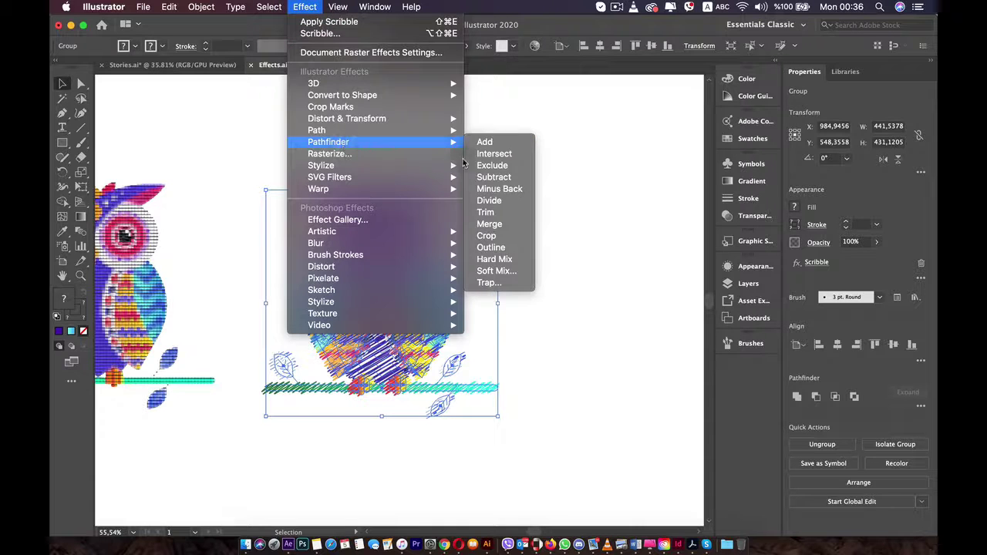
pyautogui.moveTo(375, 125)
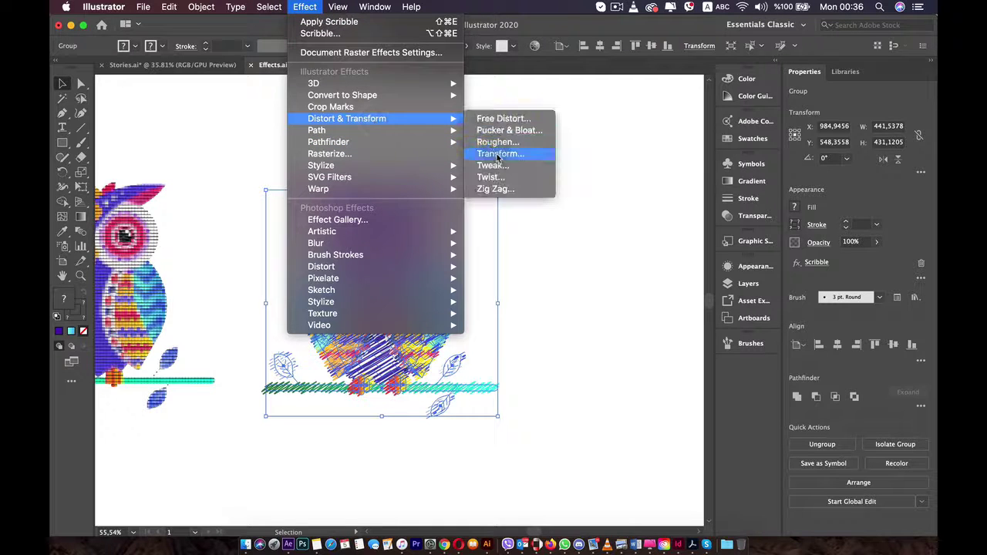
pyautogui.click(498, 176)
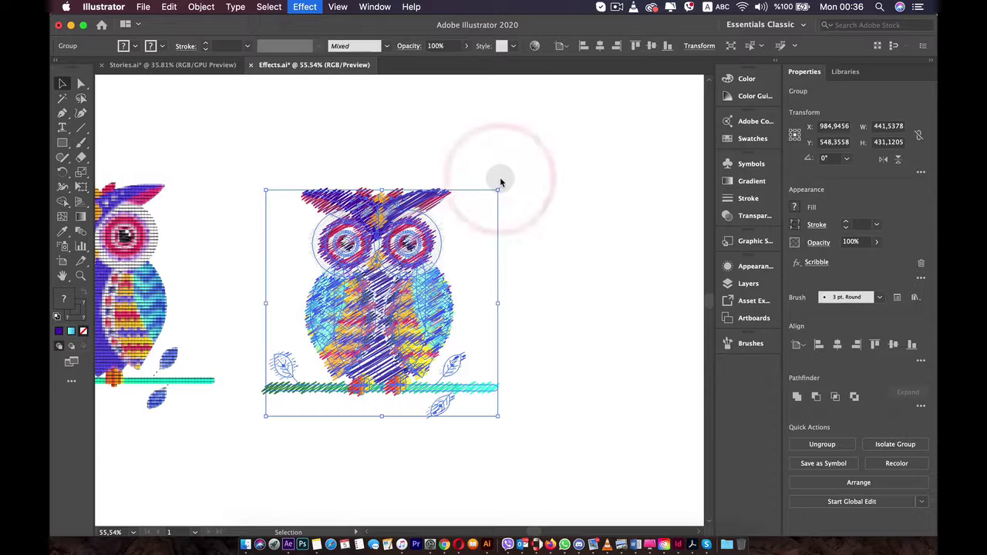
# Step: Set the Twist angle to 5°, confirm it, and deselect the owl
pyautogui.press('Up')
pyautogui.click(443, 265)
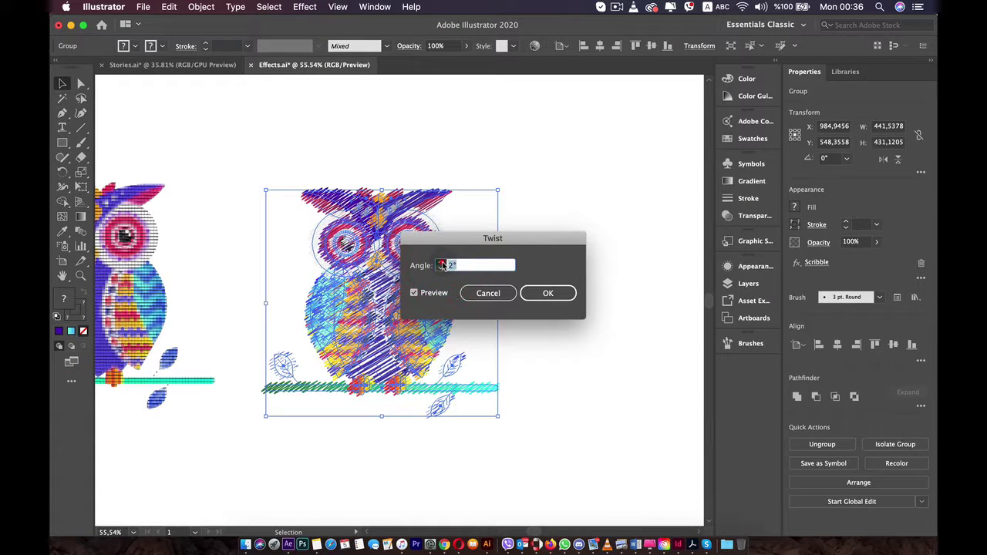
pyautogui.click(441, 264)
pyautogui.click(441, 263)
pyautogui.click(441, 264)
pyautogui.click(555, 293)
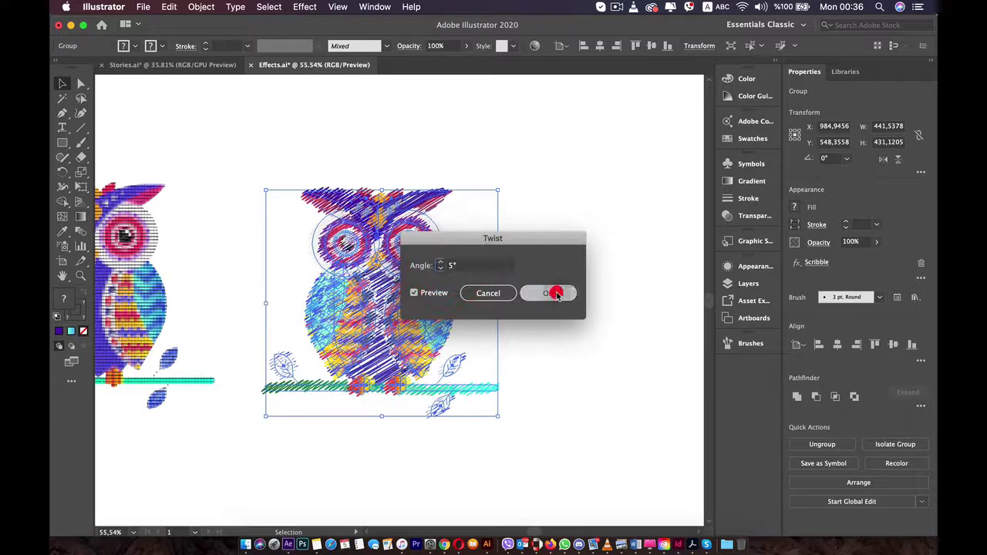
pyautogui.click(556, 291)
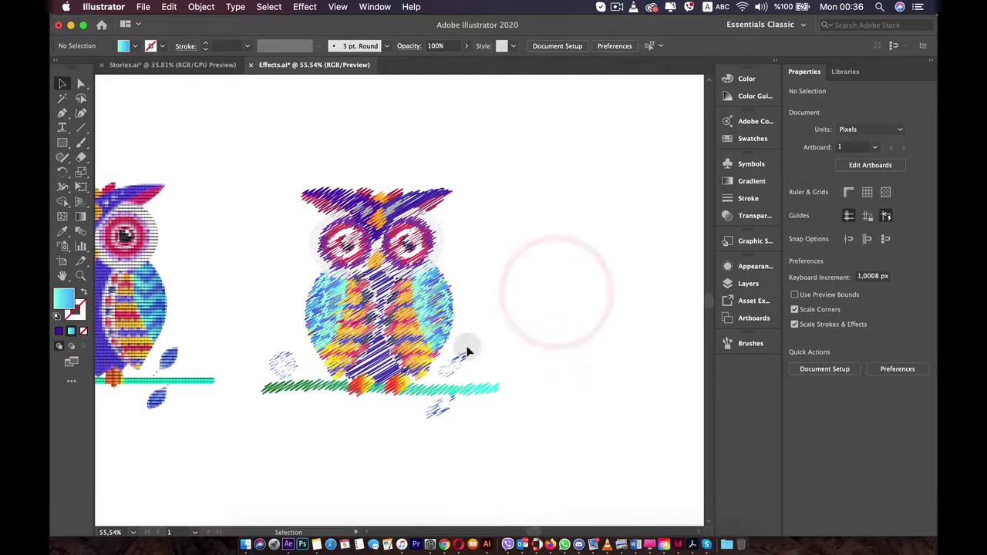
# Step: Delete the stray blue graphic style from the Graphic Styles panel
pyautogui.click(752, 243)
pyautogui.click(678, 460)
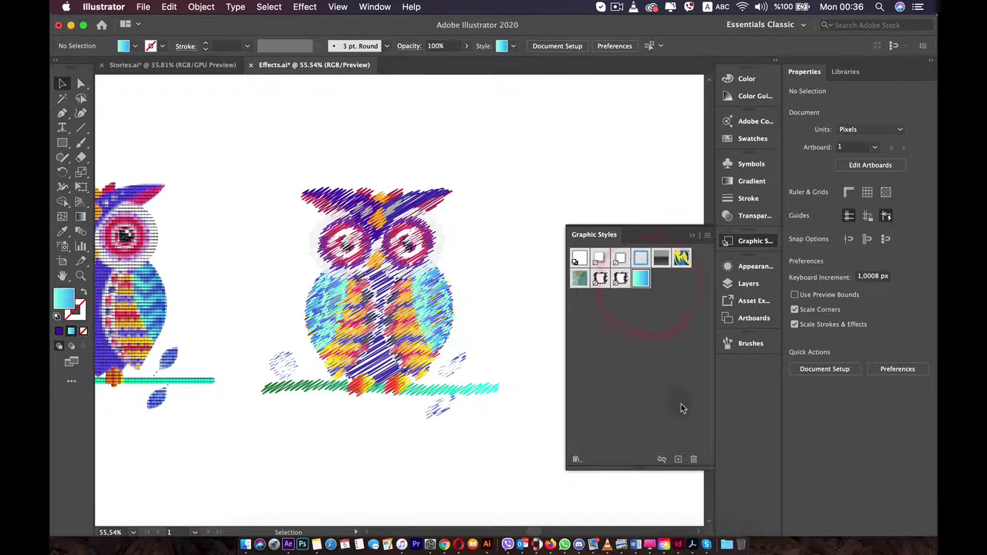
pyautogui.click(692, 458)
pyautogui.click(529, 297)
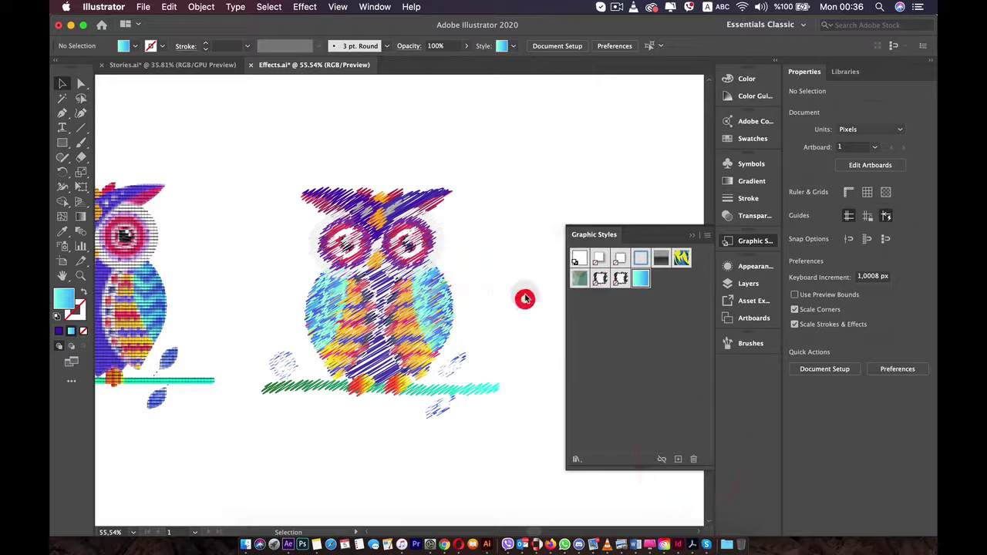
# Step: Select the twisted scribbled owl and save its look as a new graphic style
pyautogui.click(455, 267)
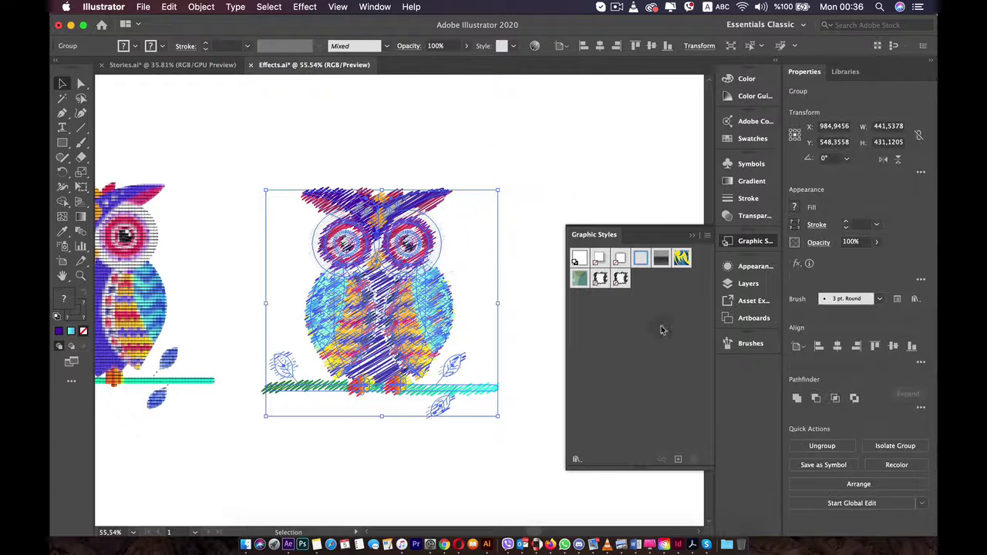
pyautogui.click(678, 459)
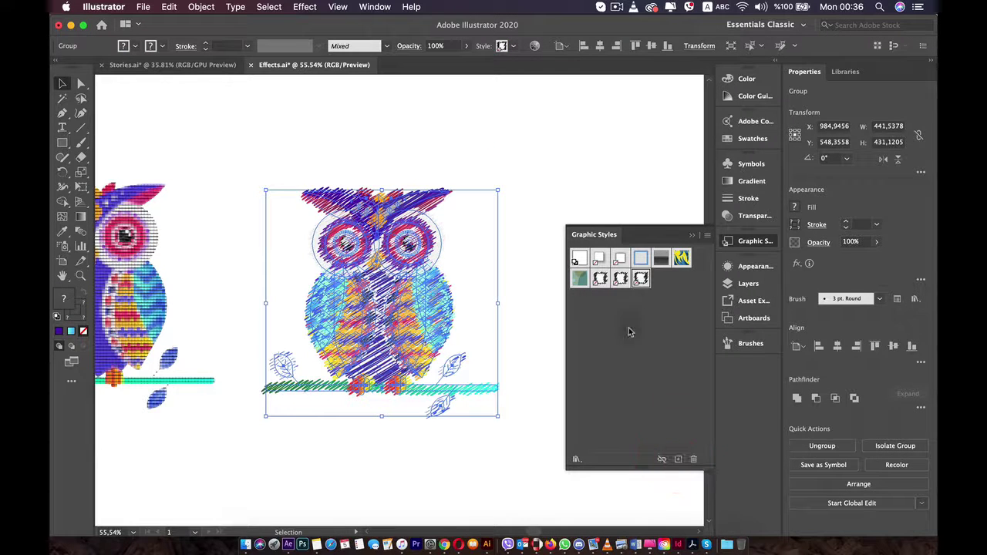
pyautogui.click(521, 151)
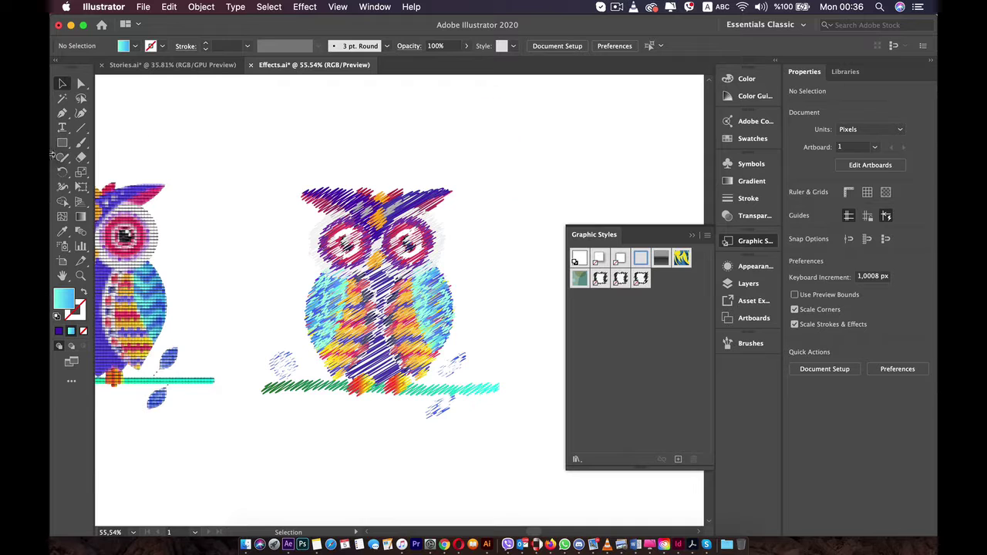
pyautogui.click(60, 143)
# Step: Draw a rectangle at the upper right, apply the owl's saved style, and fill it blue
pyautogui.moveTo(537, 122)
pyautogui.mouseDown()
pyautogui.moveTo(610, 205)
pyautogui.moveTo(646, 221)
pyautogui.mouseUp()
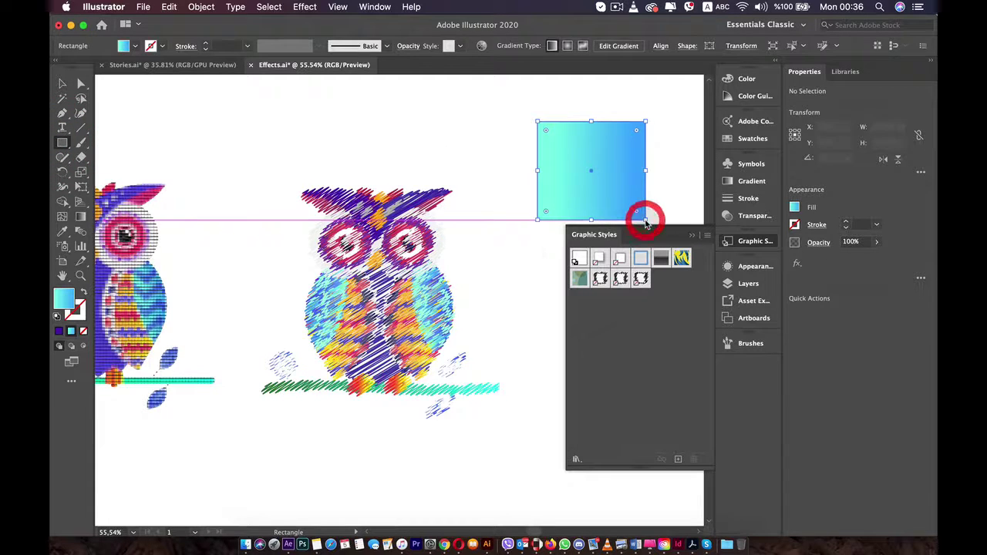
pyautogui.click(640, 279)
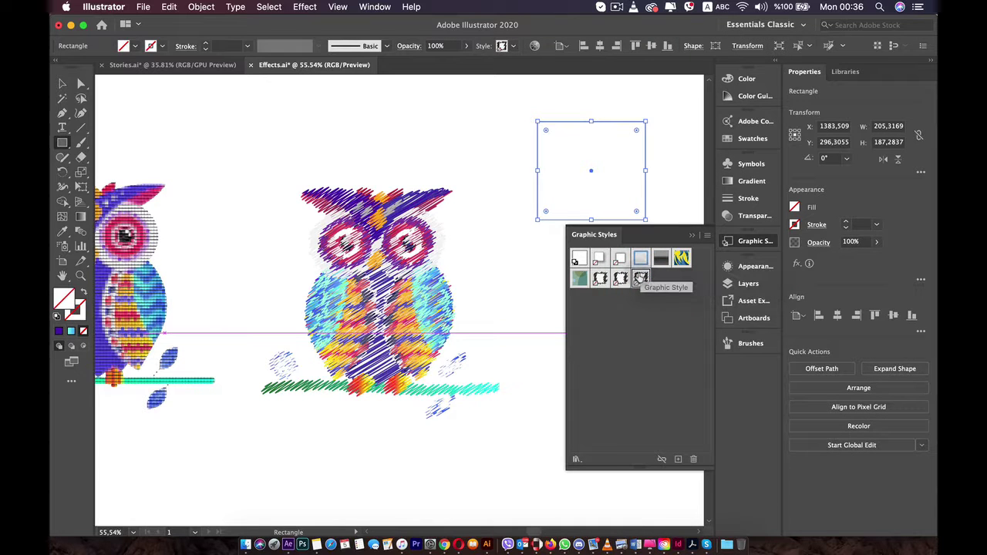
pyautogui.click(795, 209)
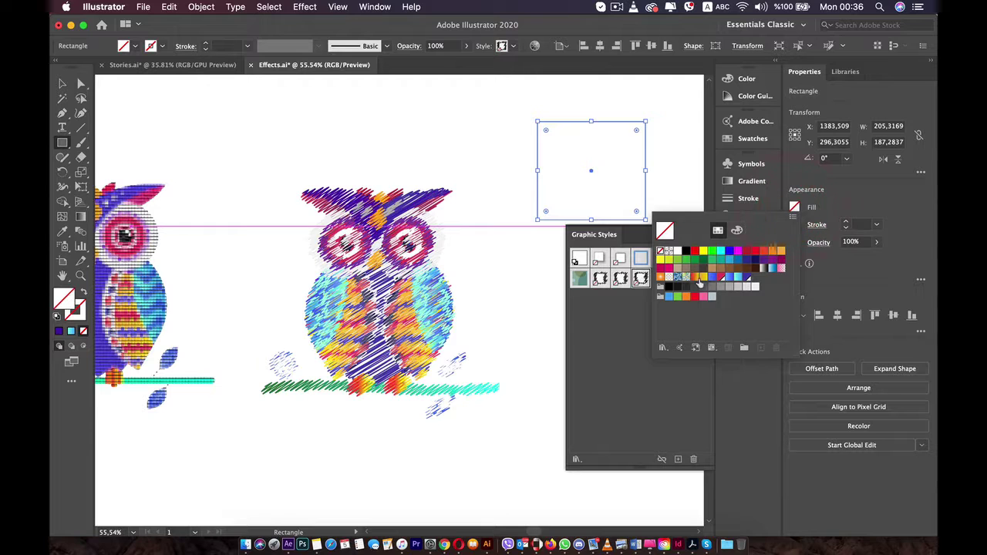
pyautogui.click(712, 277)
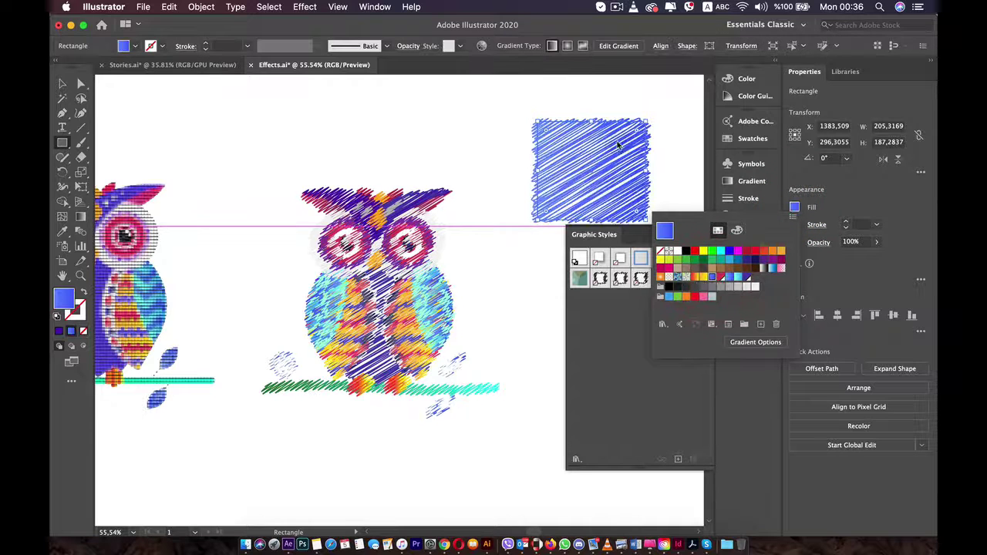
pyautogui.click(530, 277)
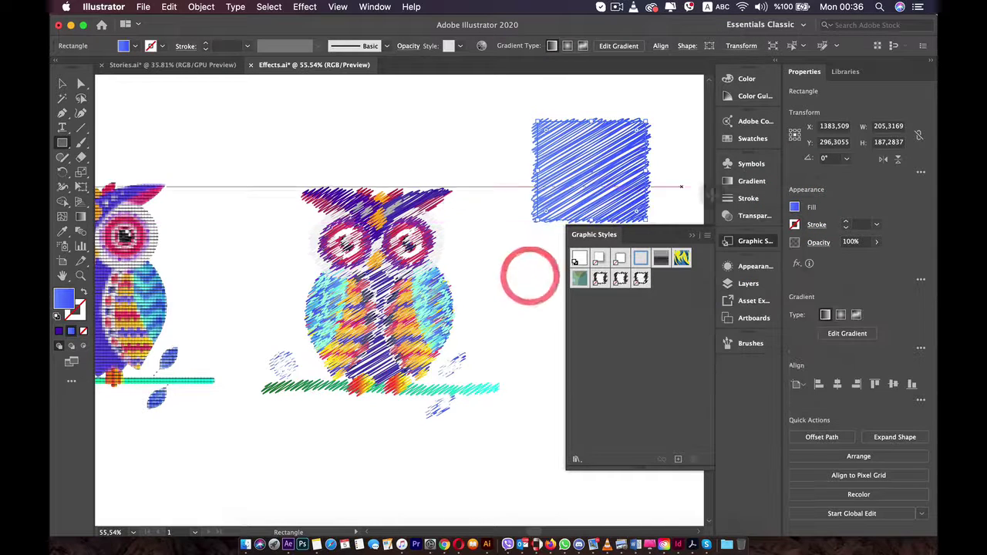
# Step: Reorder the rectangle's Appearance stack so the Twist effect sits at the top
pyautogui.click(752, 266)
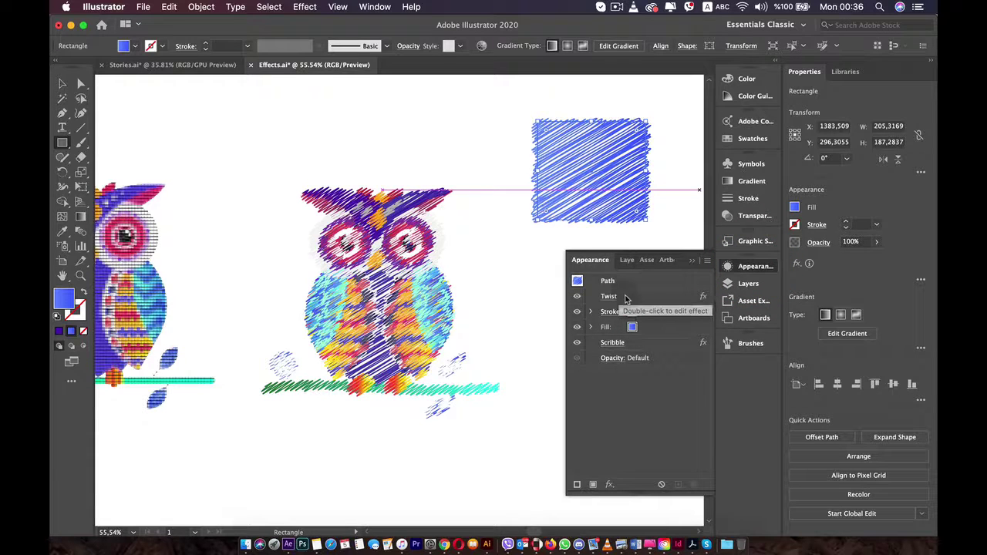
pyautogui.moveTo(638, 300); pyautogui.dragTo(646, 335)
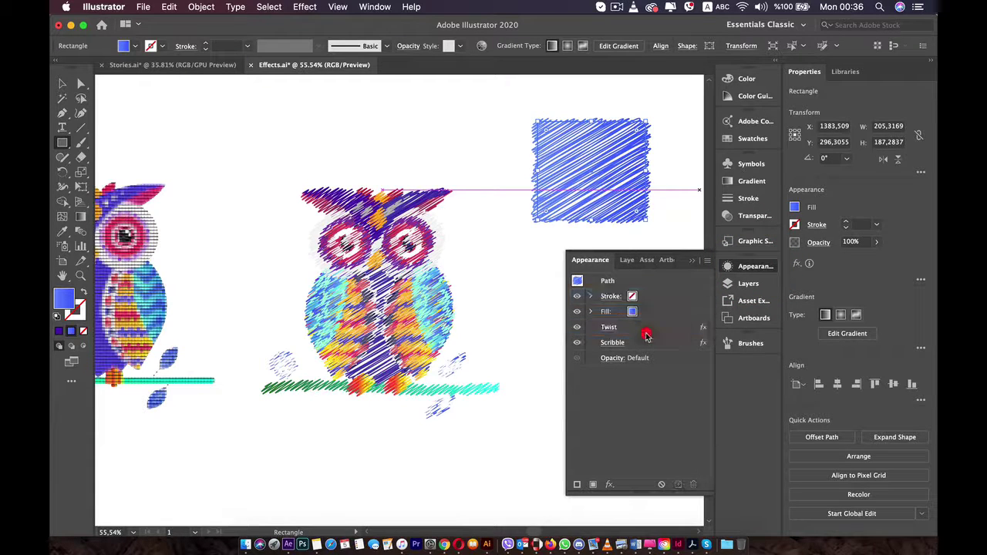
pyautogui.click(702, 330)
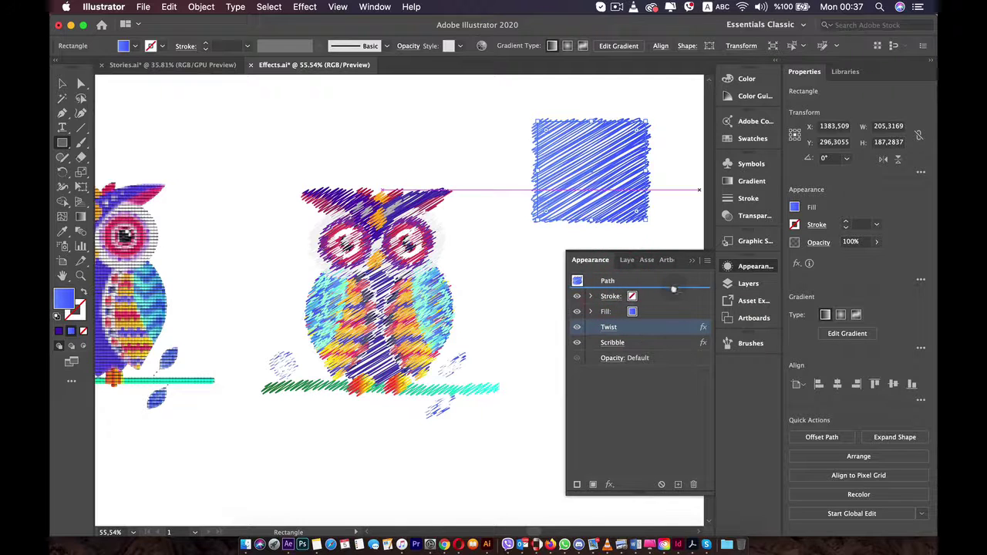
pyautogui.moveTo(673, 289); pyautogui.dragTo(673, 290)
pyautogui.click(700, 297)
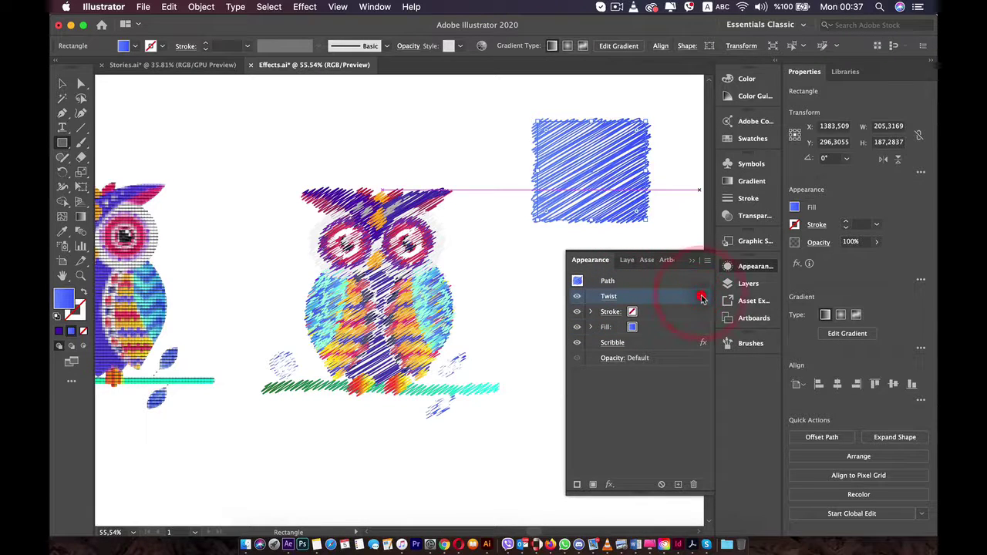
# Step: Raise the rectangle's Twist angle to 18° and close the Appearance panel
pyautogui.click(701, 297)
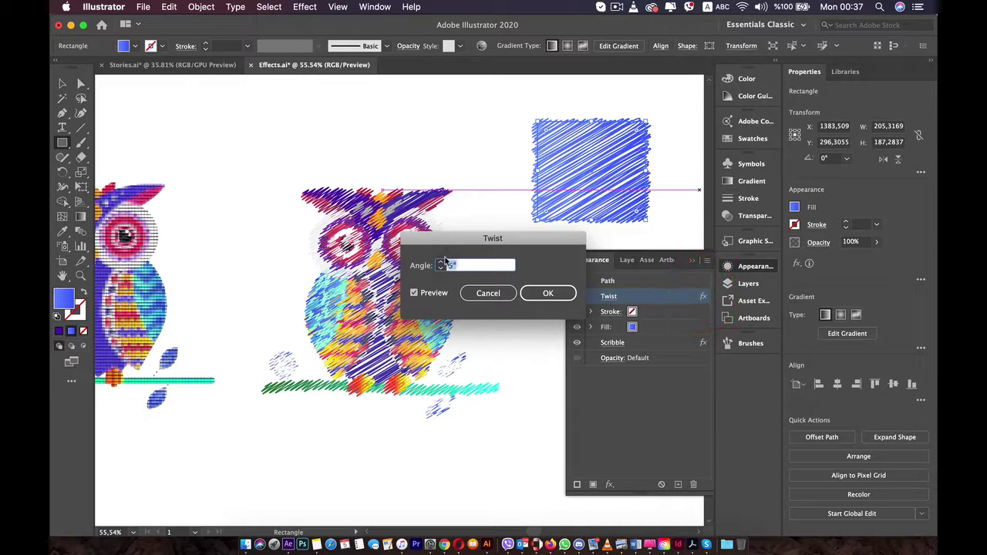
pyautogui.write('18')
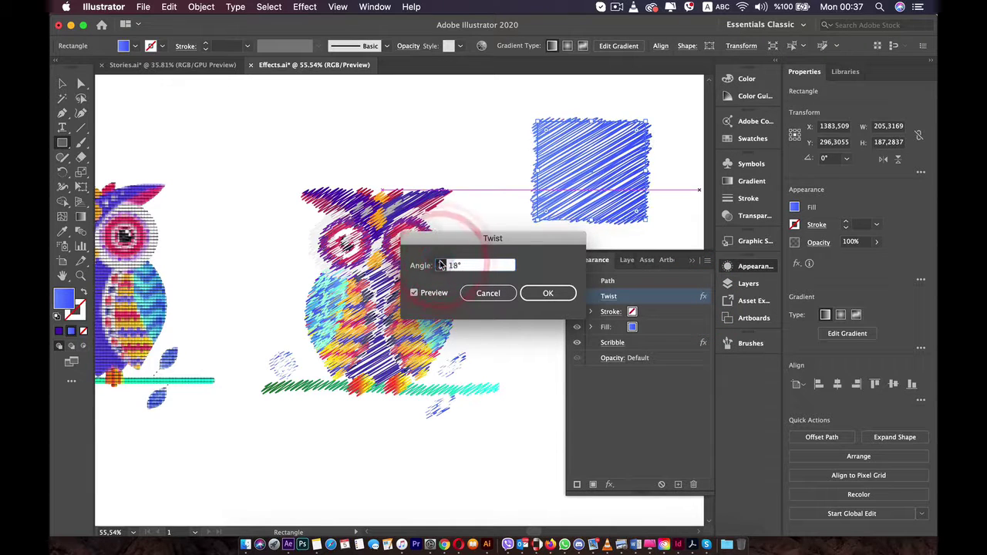
pyautogui.click(548, 293)
pyautogui.click(643, 412)
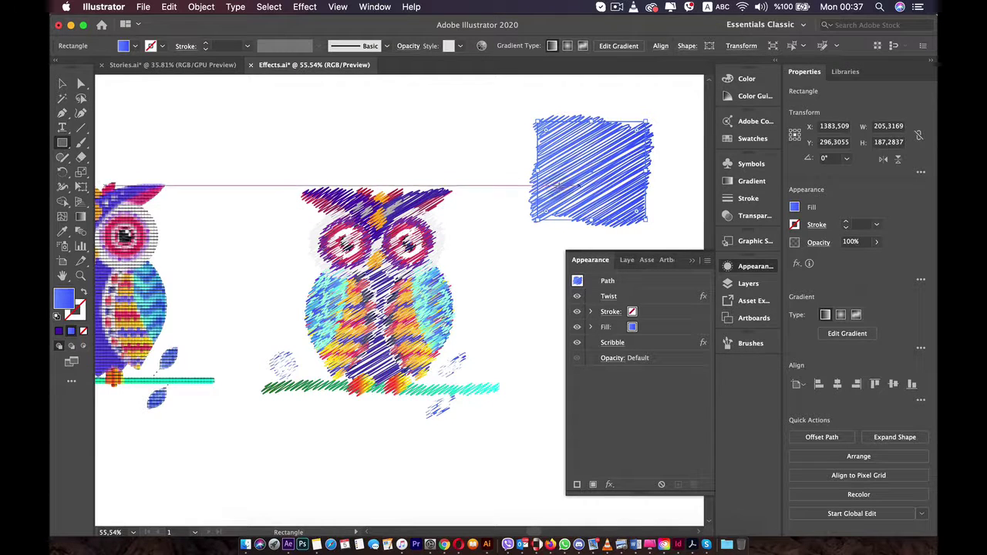
pyautogui.click(505, 284)
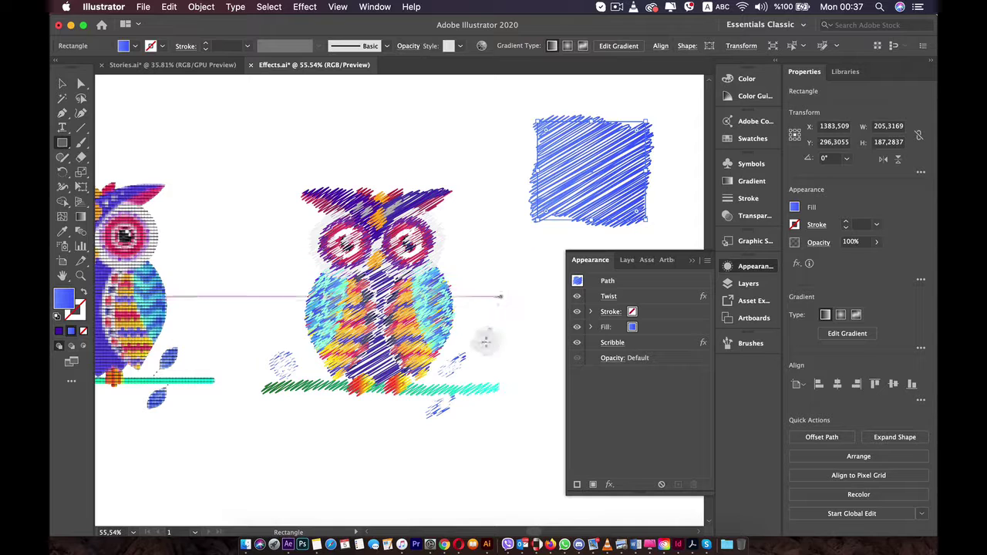
pyautogui.click(725, 266)
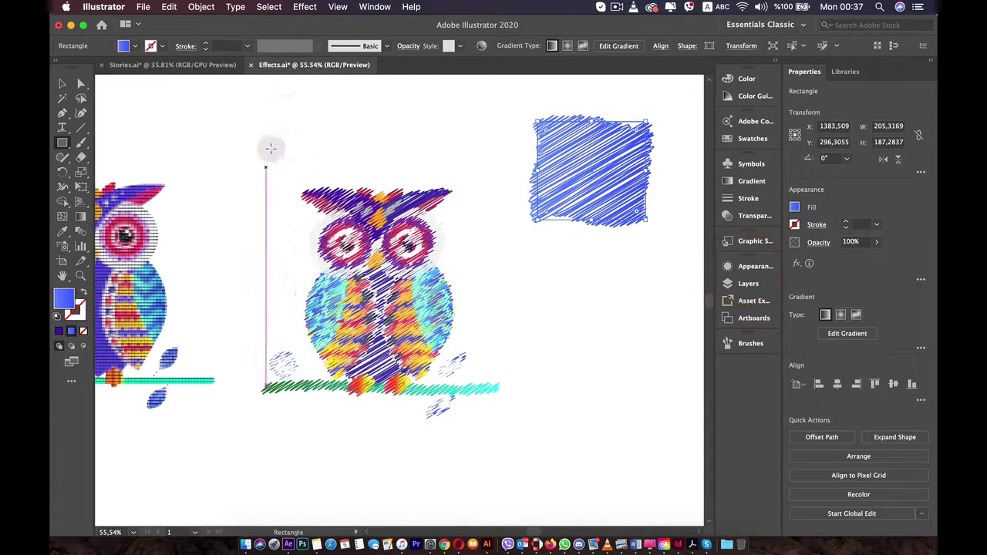